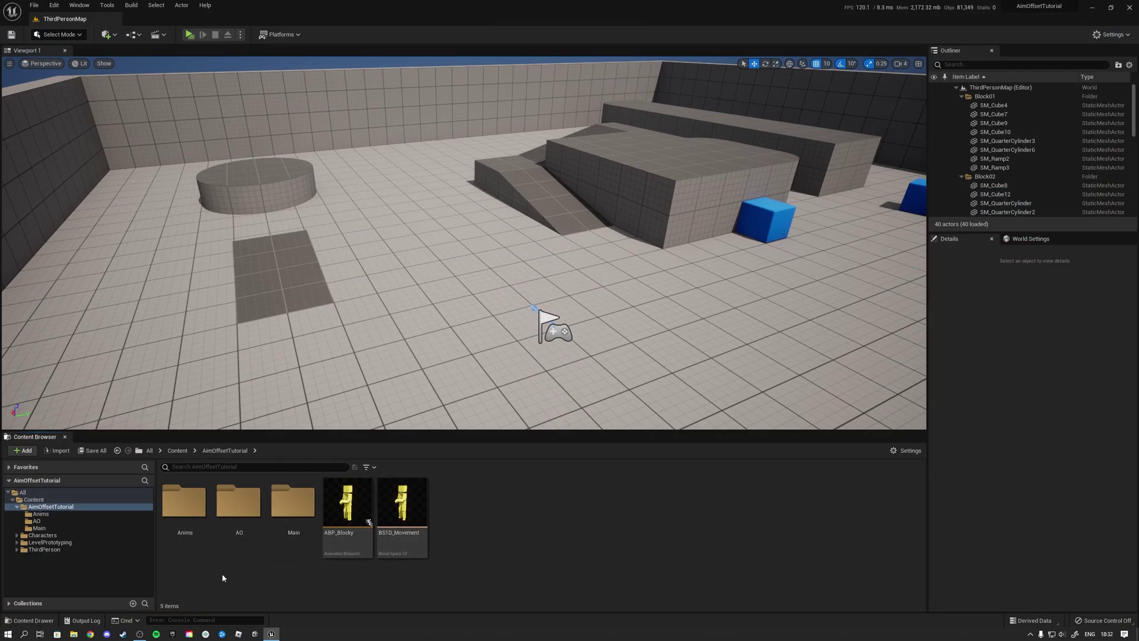
# - Look through the contents of the Main, Anims and AO folders of the AimOffsetTutorial content
pyautogui.doubleClick(293, 502)
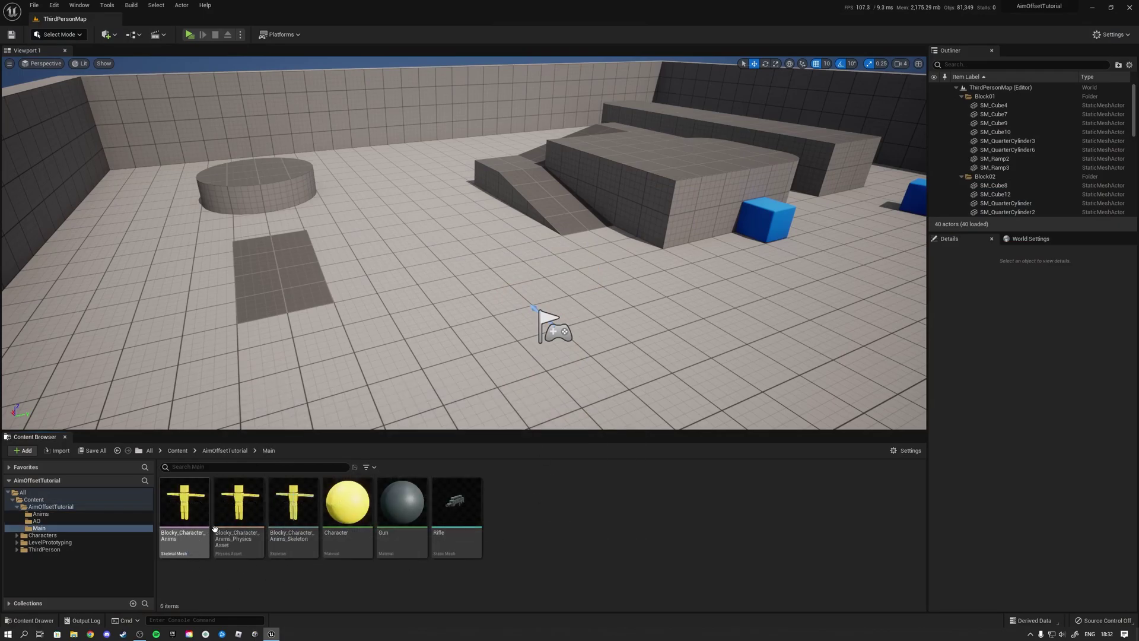
pyautogui.click(41, 514)
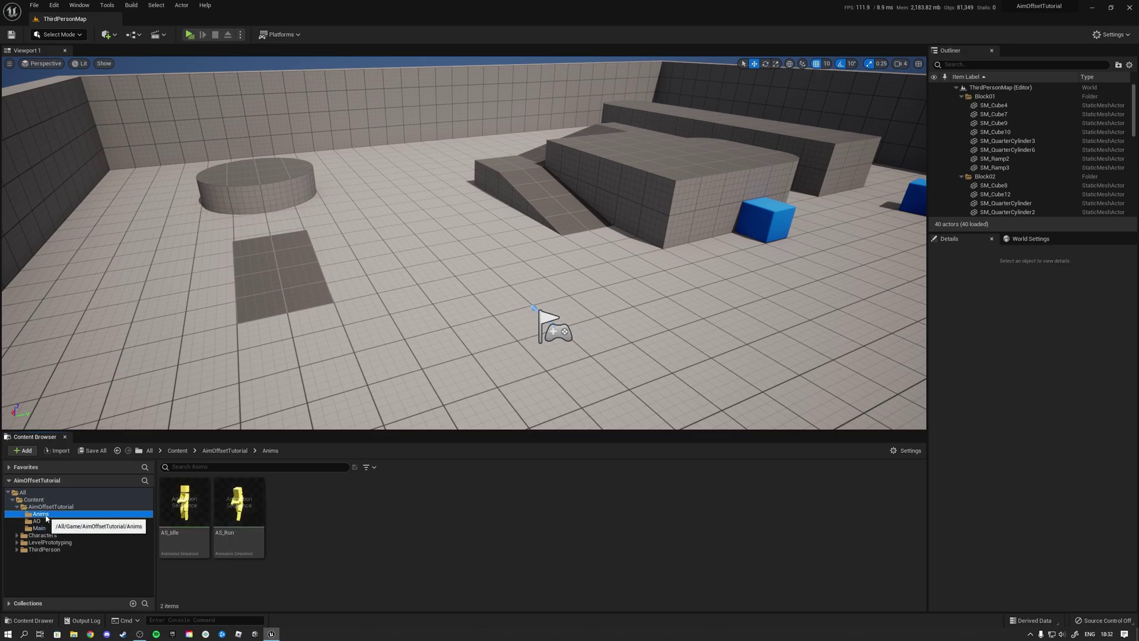
pyautogui.click(70, 521)
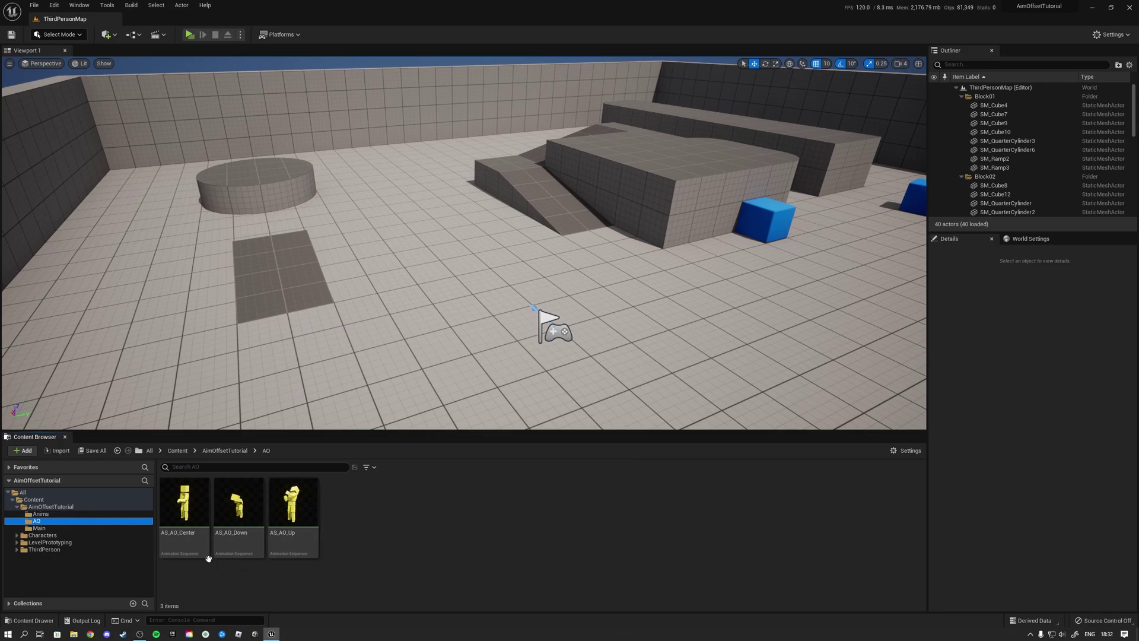
# - Open the AS_AO_Center animation sequence and scrub through its timeline to examine the pose
pyautogui.click(195, 553)
pyautogui.doubleClick(194, 548)
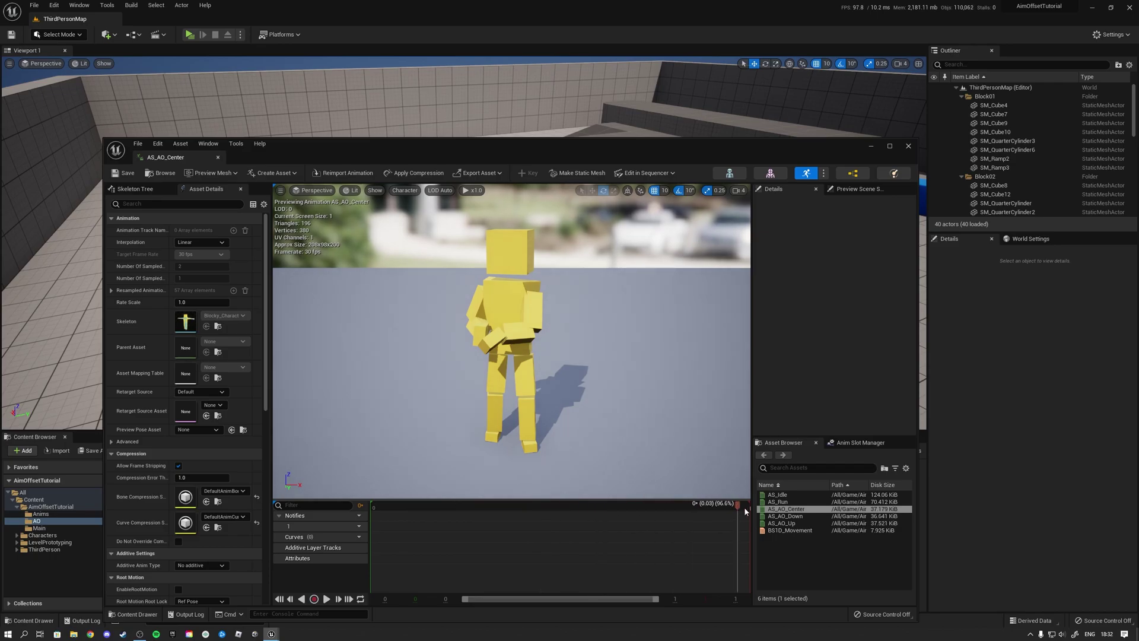
pyautogui.moveTo(749, 508); pyautogui.dragTo(372, 518)
pyautogui.moveTo(731, 514); pyautogui.dragTo(483, 518)
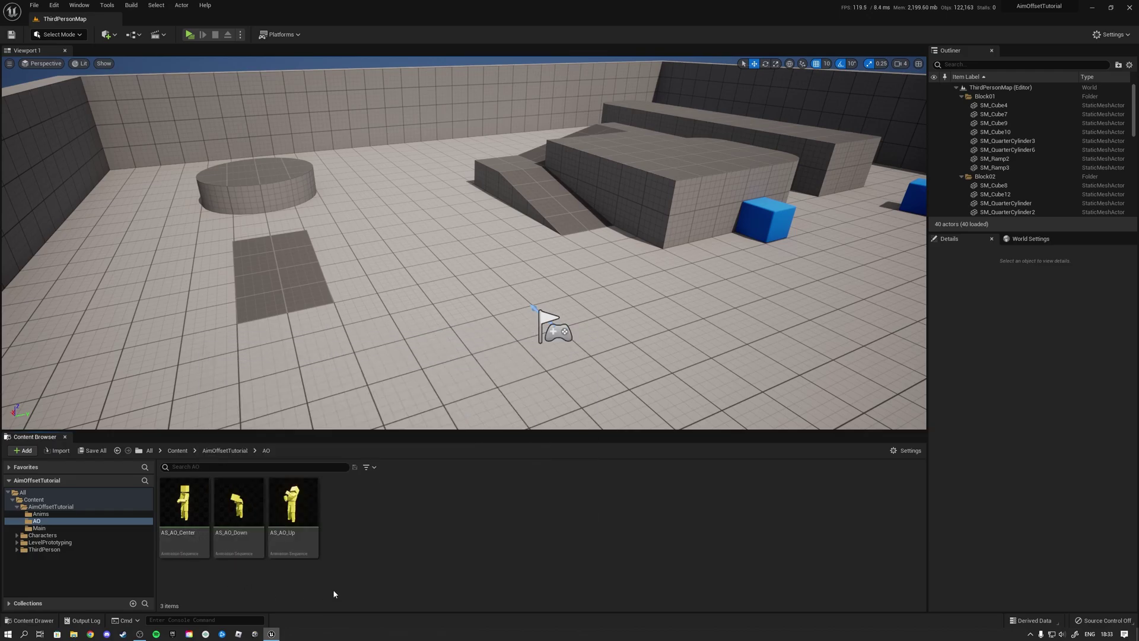
# - Compare the animation assets in the Anims folder with those in the AO folder
pyautogui.click(41, 514)
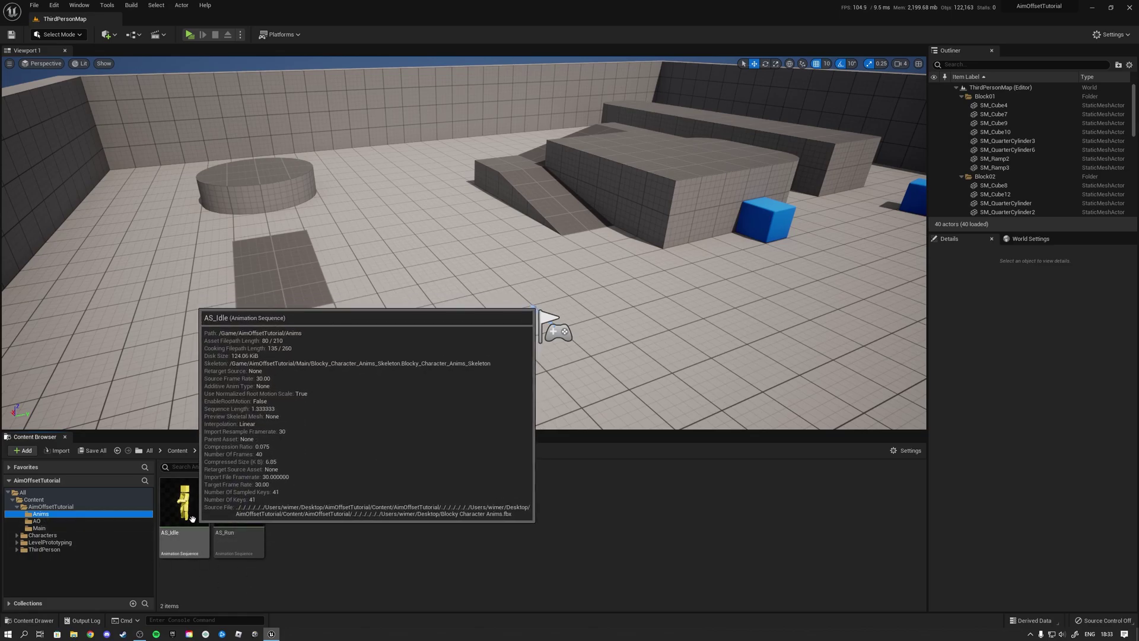
pyautogui.click(53, 521)
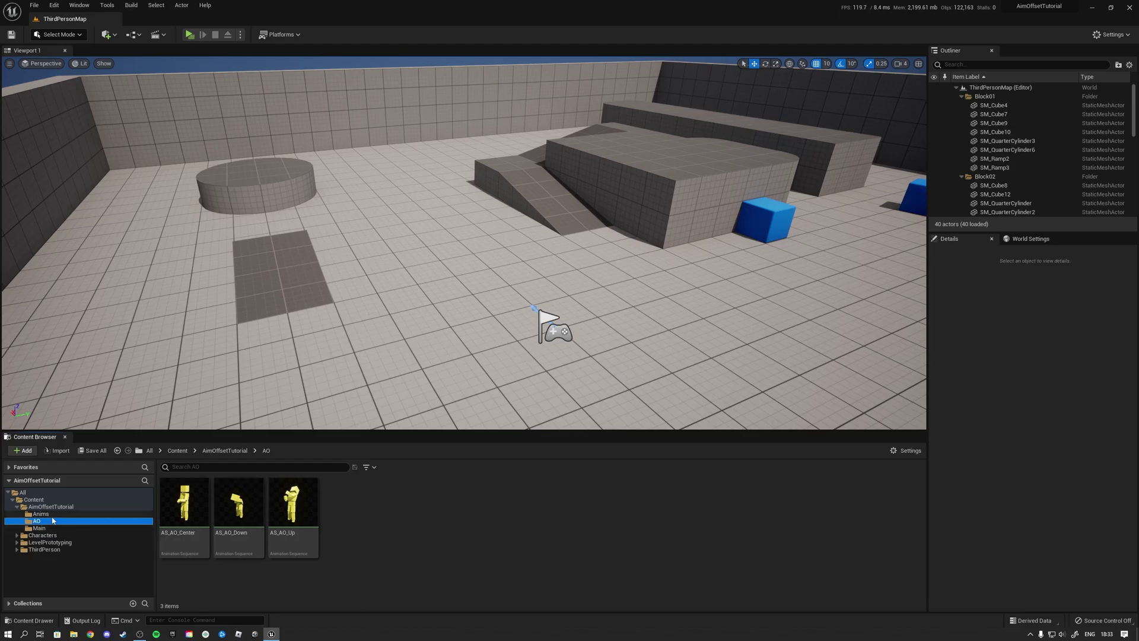
pyautogui.click(71, 514)
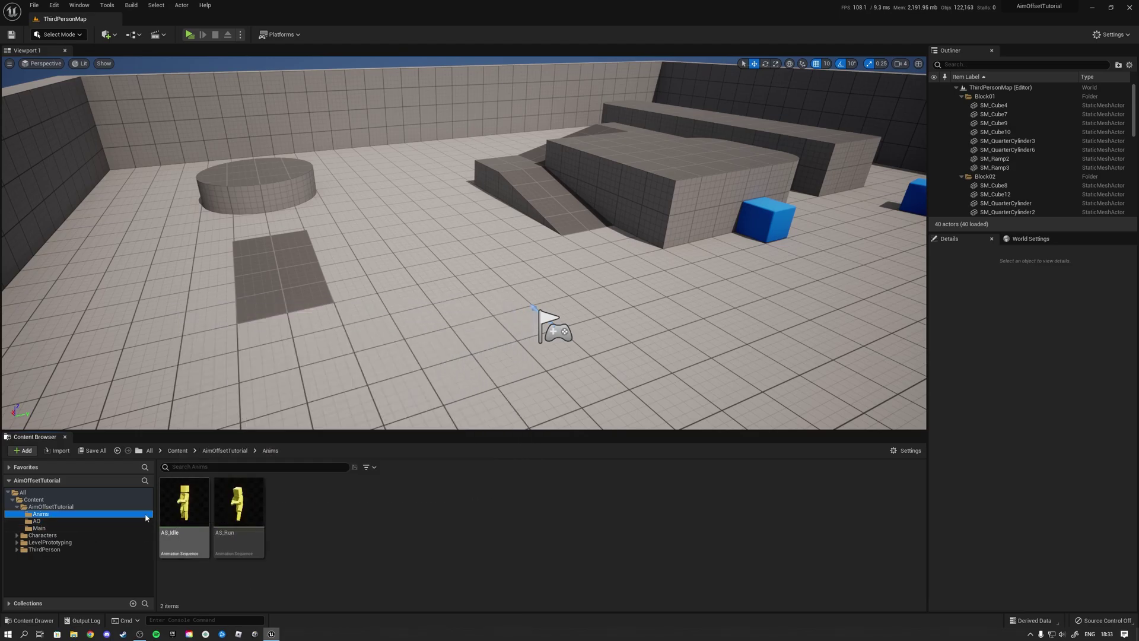
# - Create an Aim Offset 1D in the AO folder using Blocky_Character_Anims_Skeleton and name it AO1D_Blocky
pyautogui.click(37, 521)
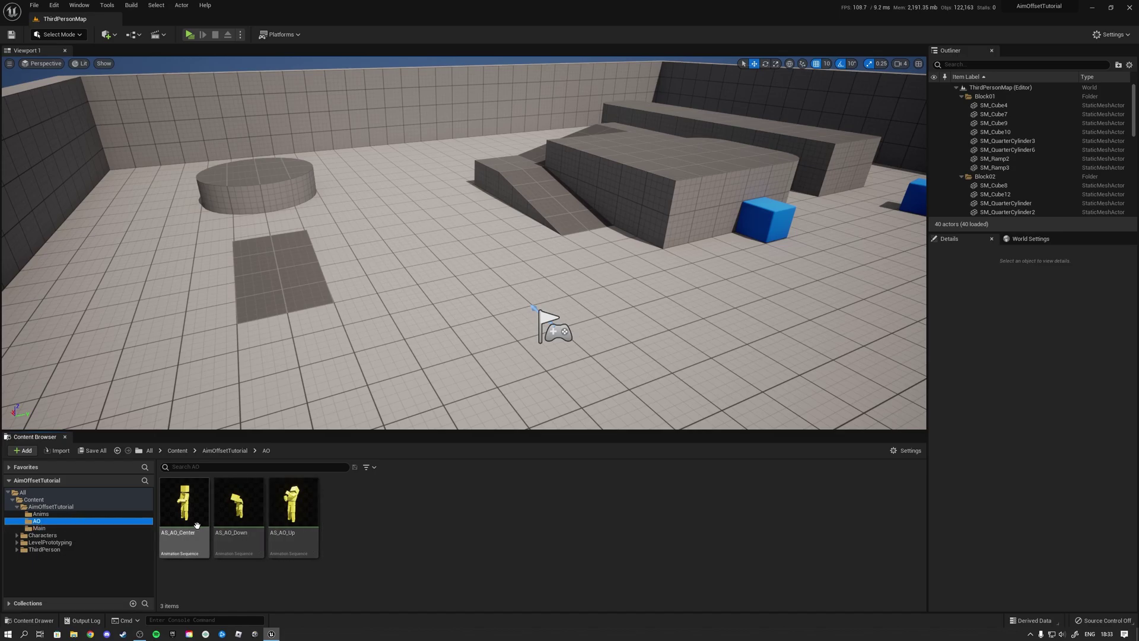
pyautogui.rightClick(388, 522)
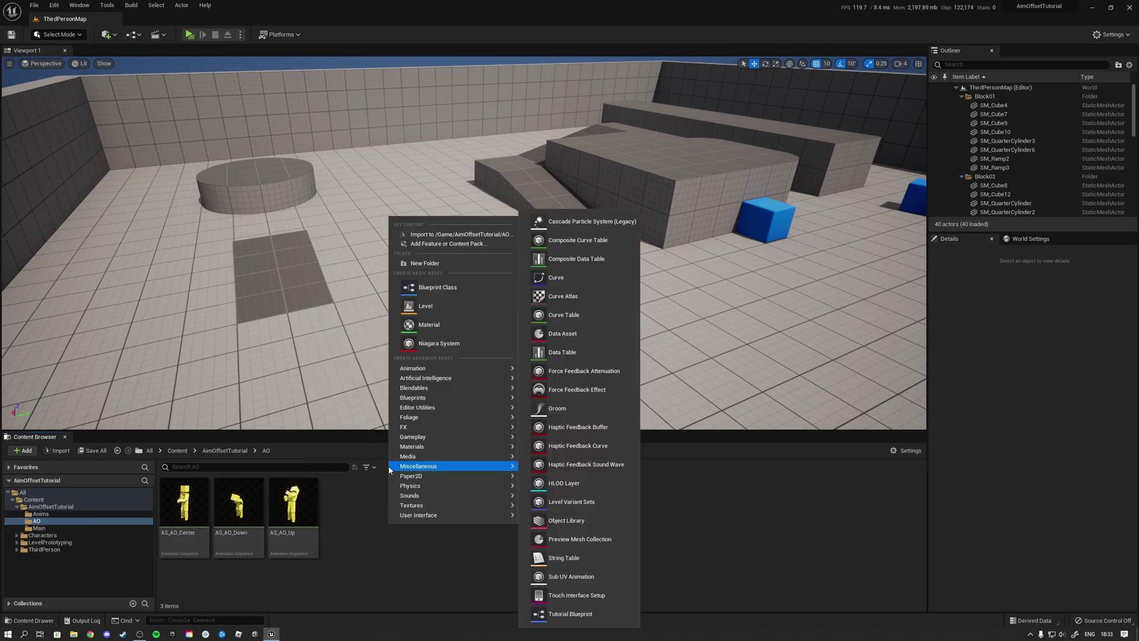
pyautogui.moveTo(446, 387)
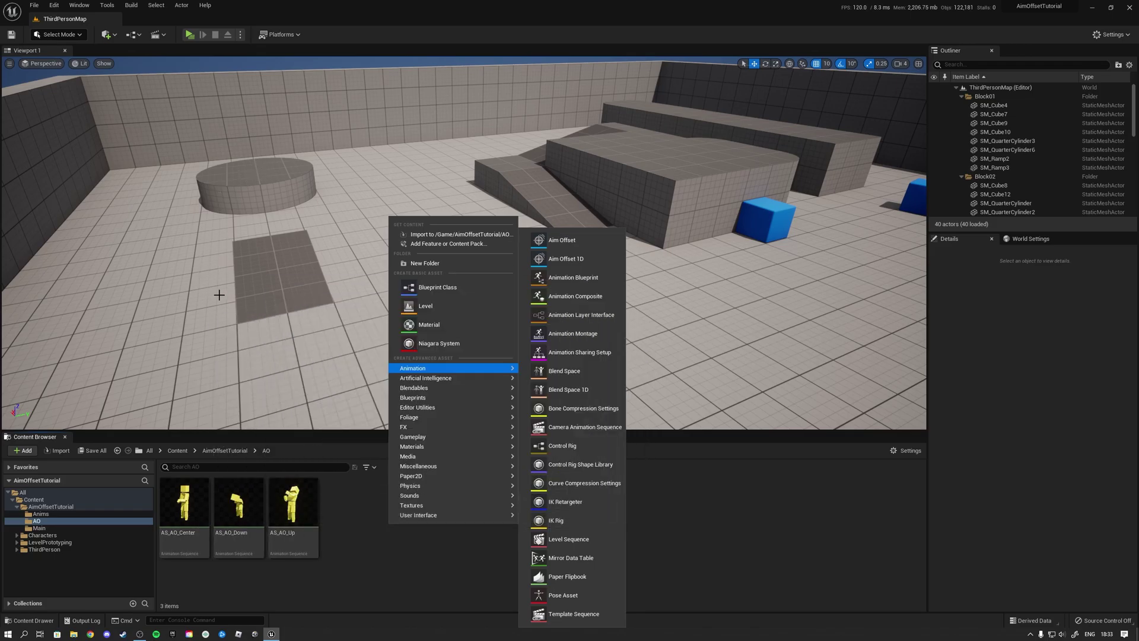
pyautogui.click(560, 260)
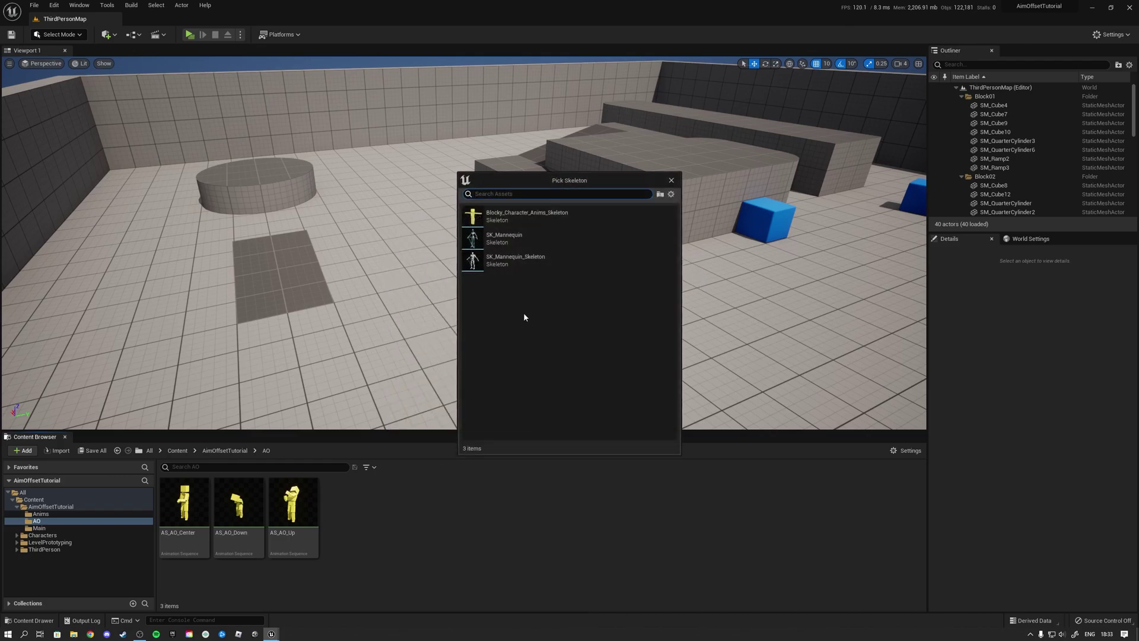
pyautogui.click(490, 221)
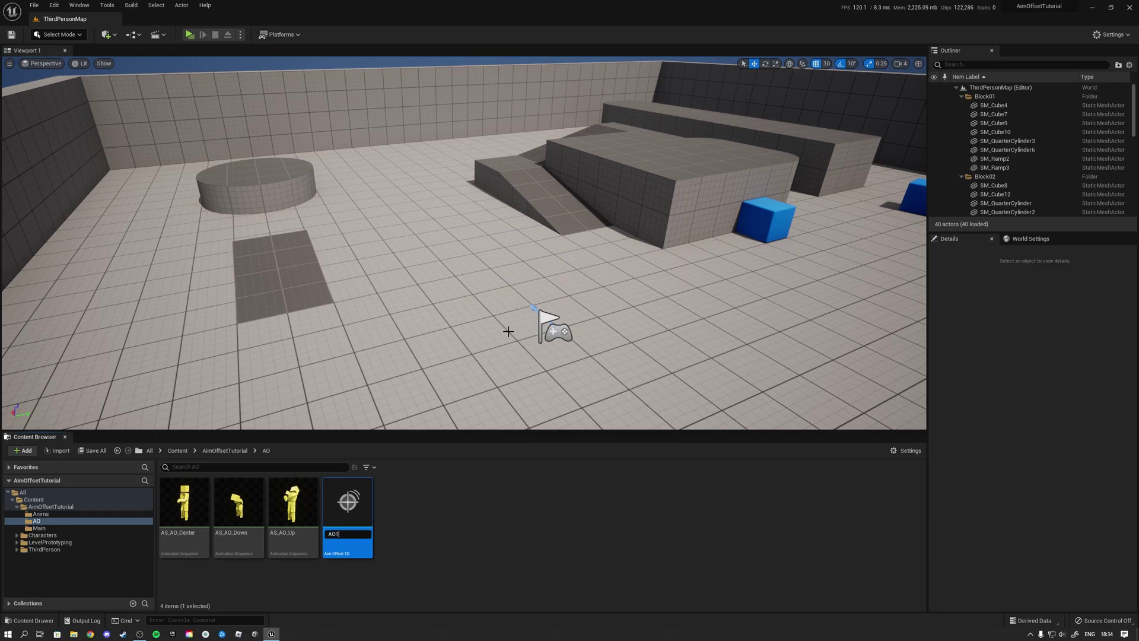
pyautogui.write('AO1D_Blocky')
pyautogui.press('Return')
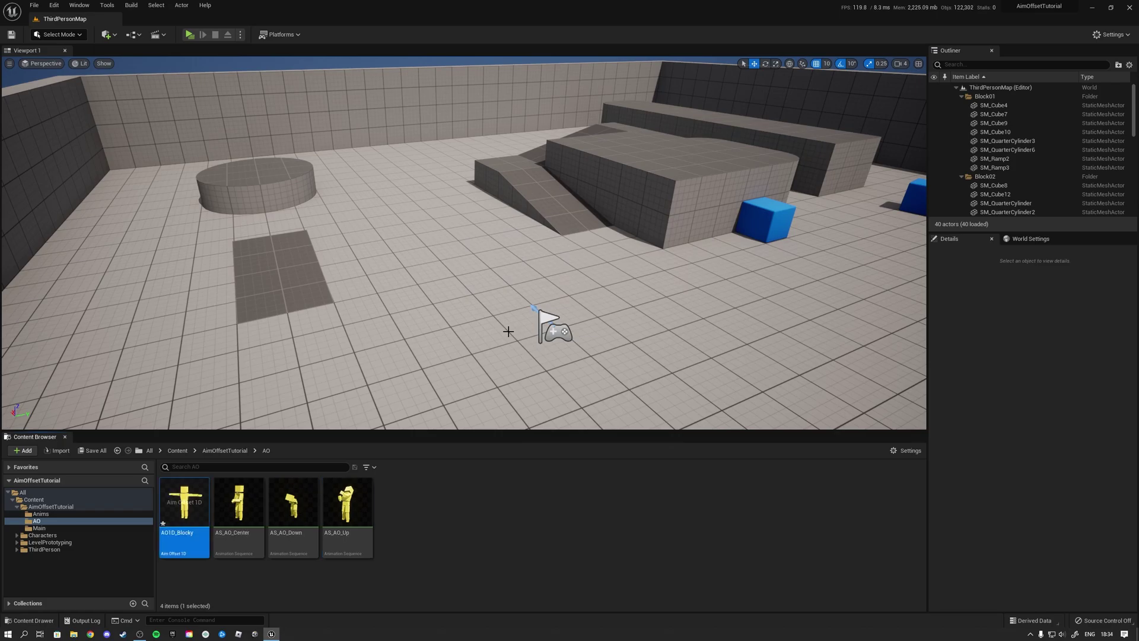
# - Open the AO1D_Blocky aim offset, save it and close its editor
pyautogui.doubleClick(190, 507)
pyautogui.moveTo(324, 151); pyautogui.dragTo(500, 73)
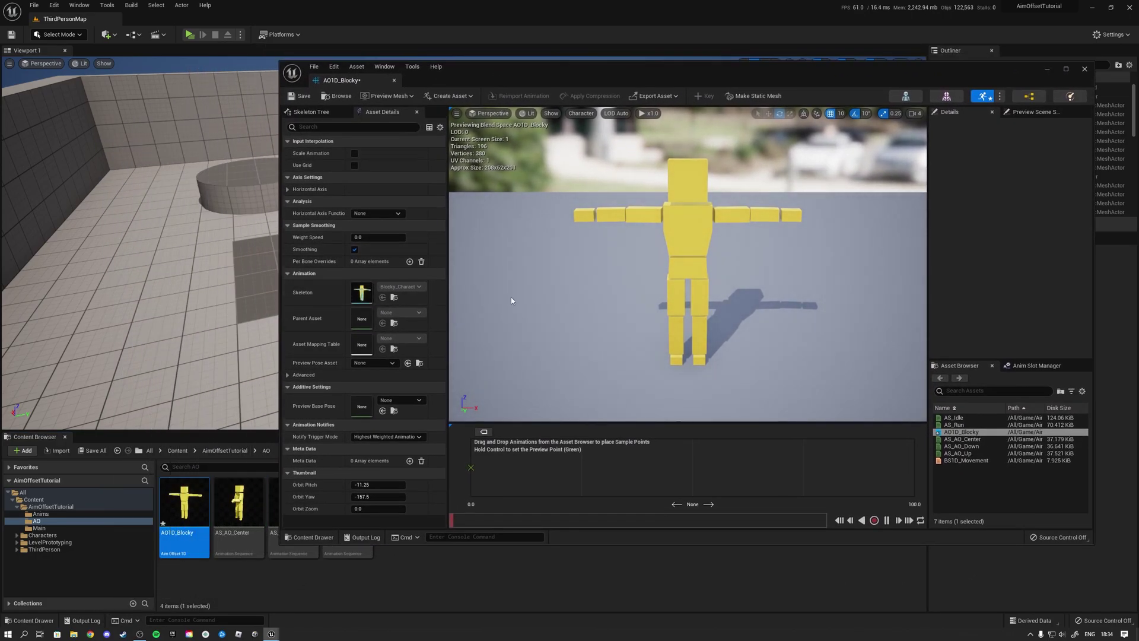
pyautogui.click(300, 95)
pyautogui.click(393, 81)
pyautogui.click(251, 561)
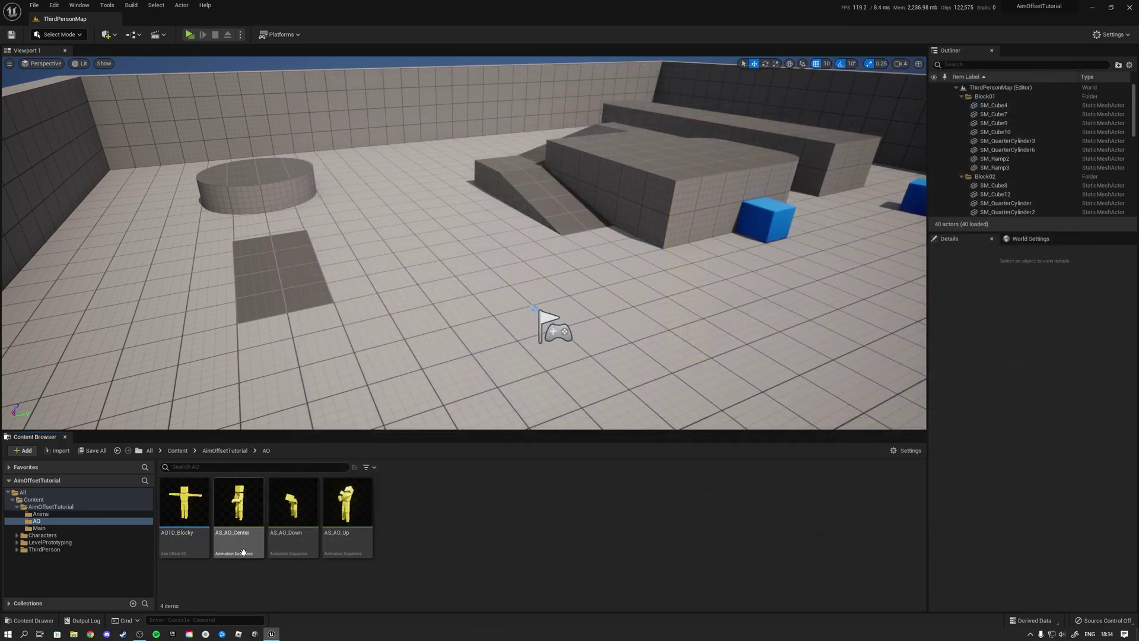
# - In AS_AO_Down, set Additive Anim Type to Mesh Space and Base Pose Type to Selected animation frame
pyautogui.doubleClick(300, 542)
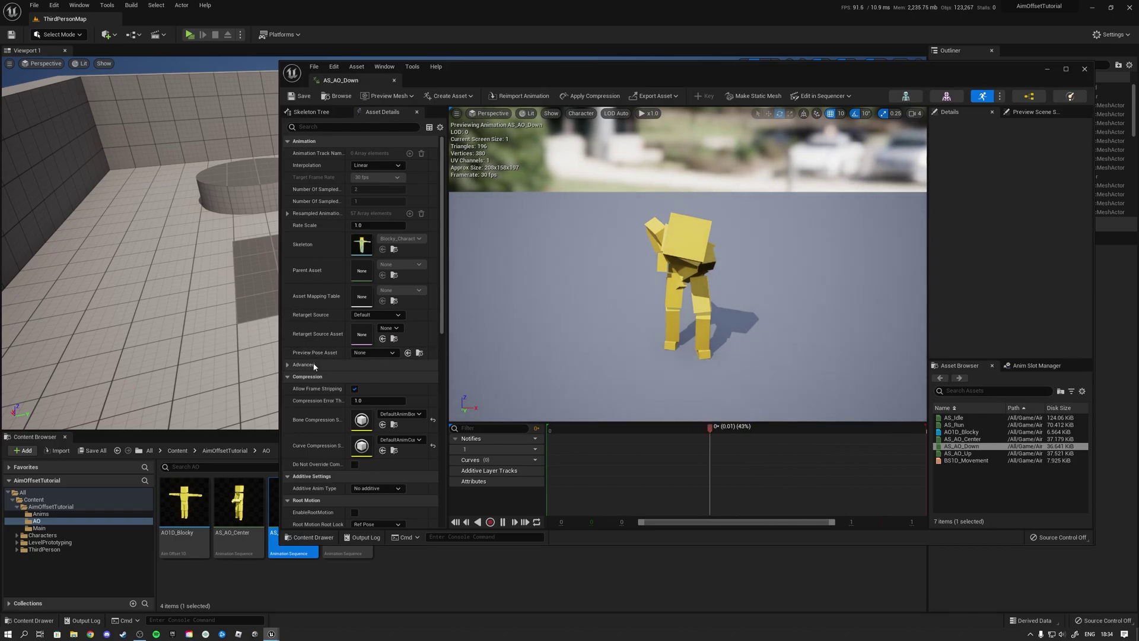
pyautogui.scroll(-4, 316, 370)
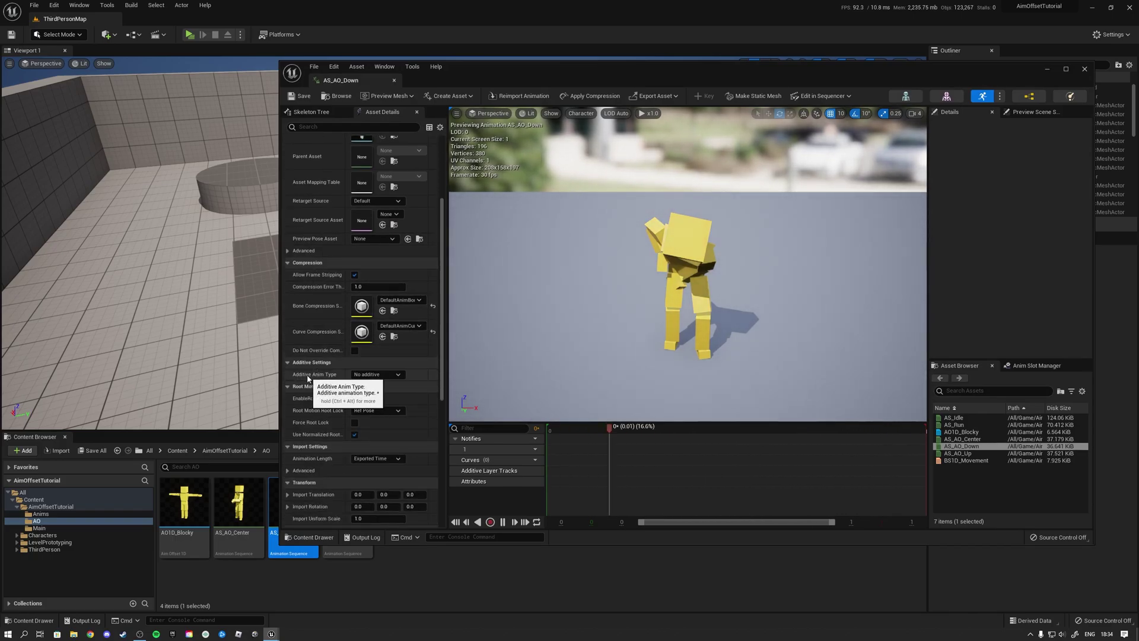
pyautogui.click(376, 375)
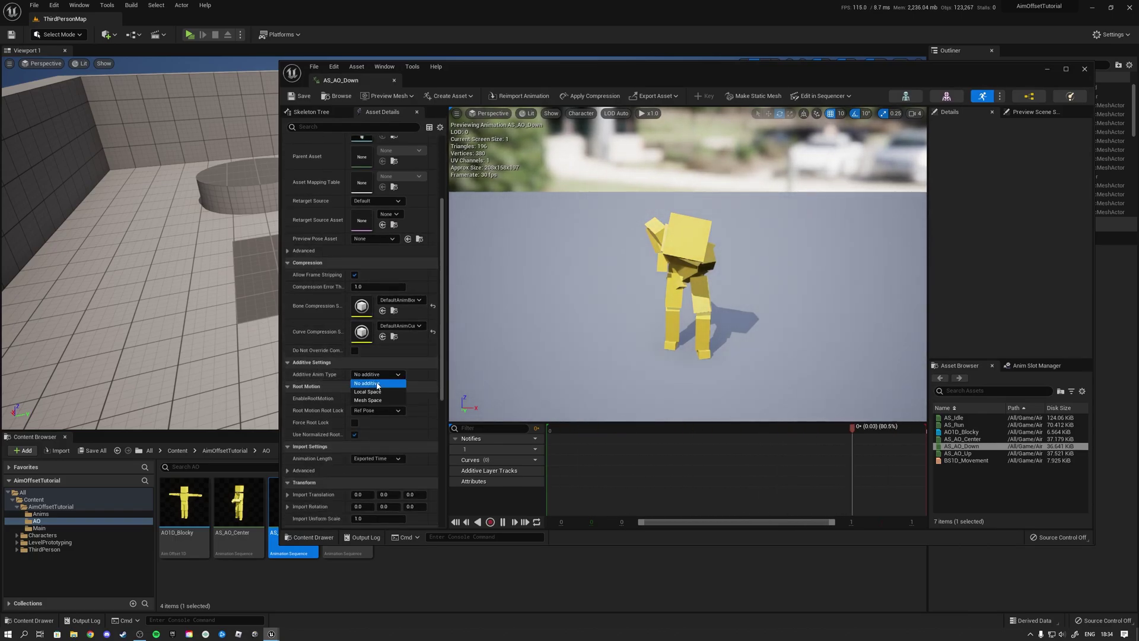
pyautogui.click(374, 400)
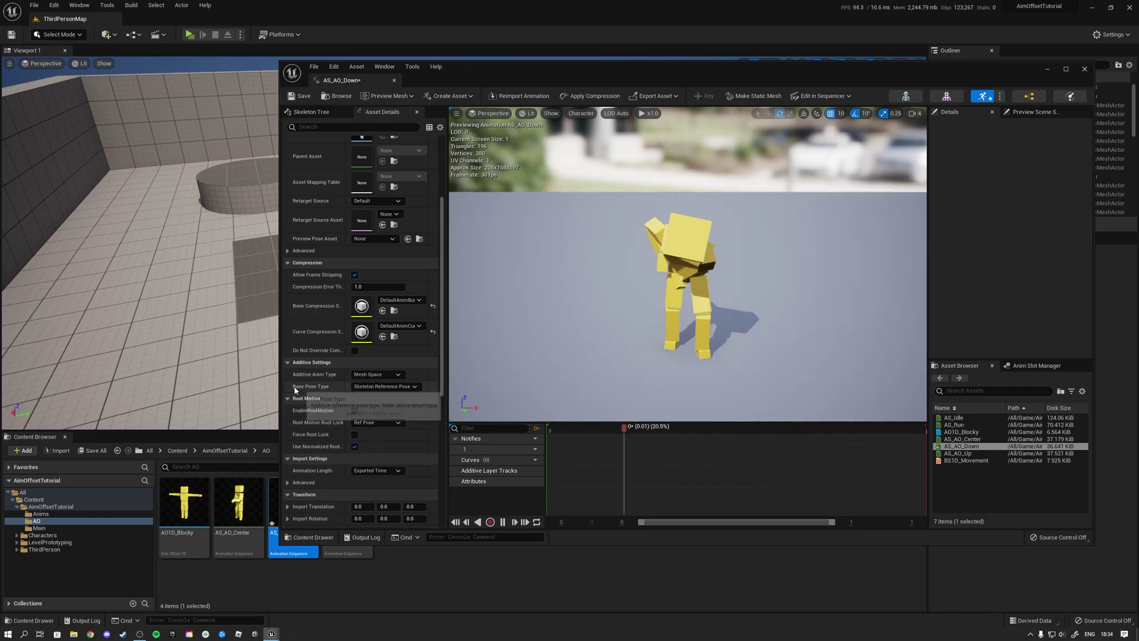
pyautogui.click(368, 387)
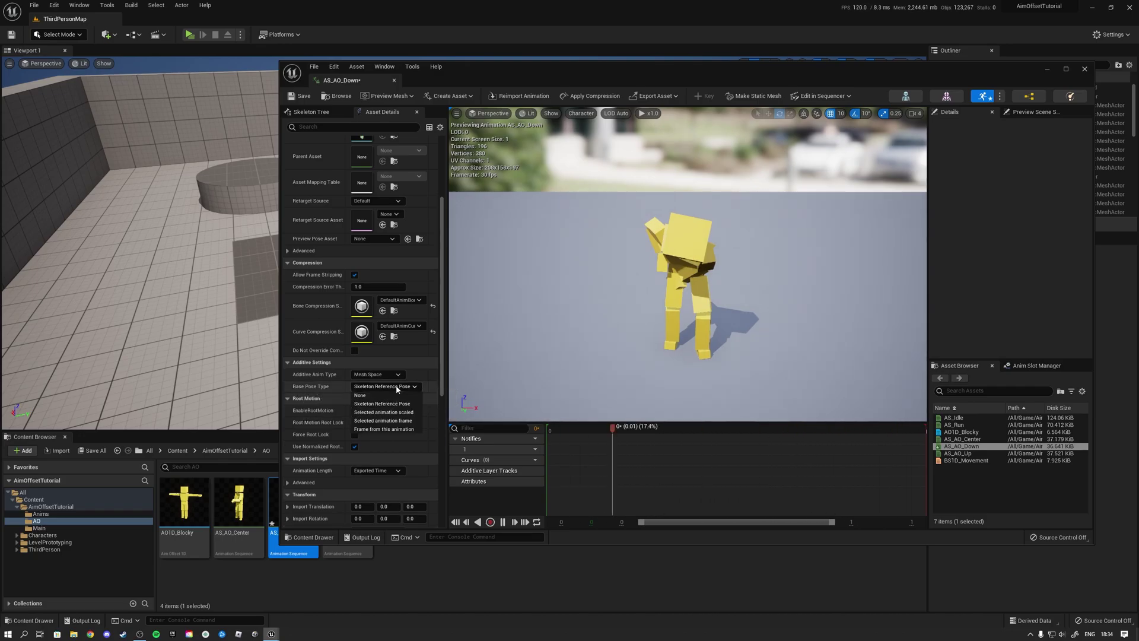
pyautogui.click(380, 422)
pyautogui.scroll(-2, 342, 425)
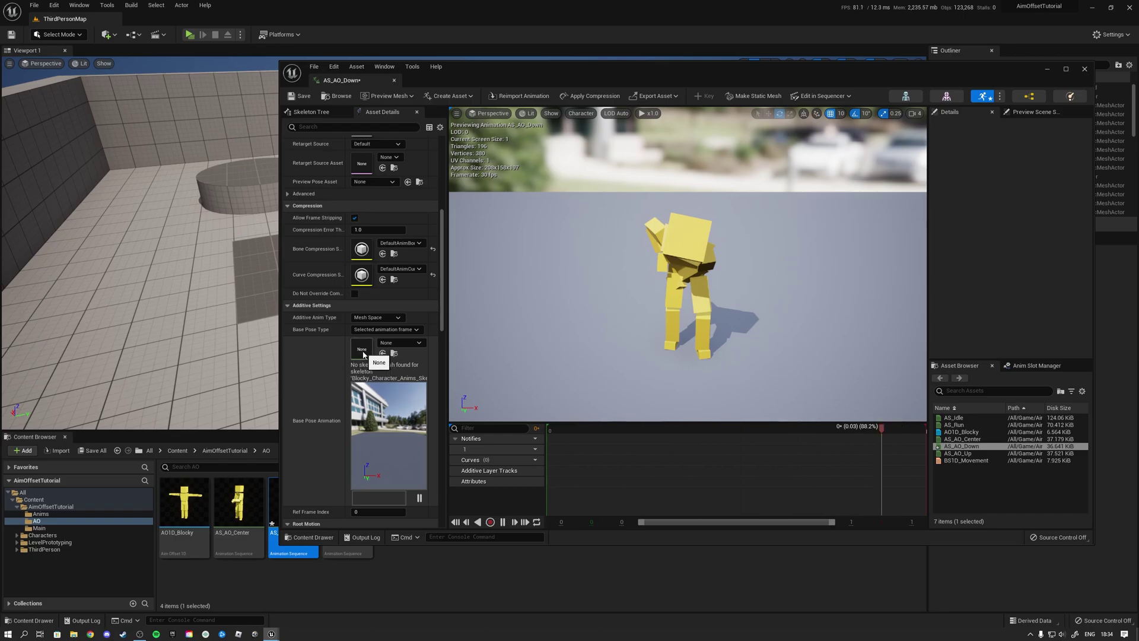
# - Assign AS_AO_Center as the Base Pose Animation of AS_AO_Down, then save and close the sequence
pyautogui.moveTo(502, 73); pyautogui.dragTo(511, 48)
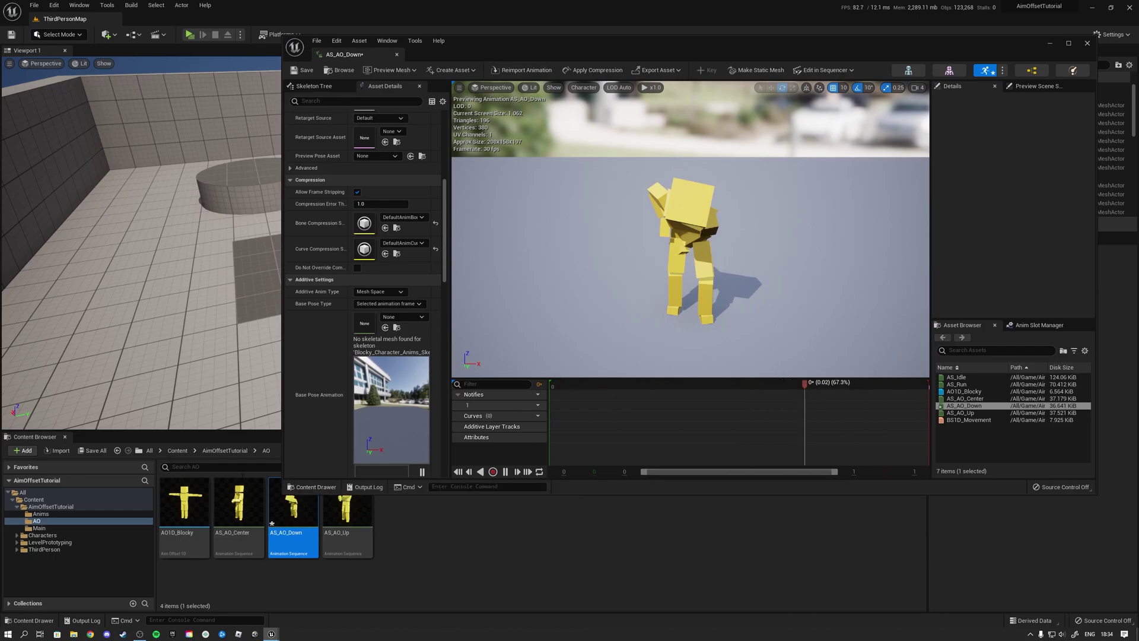
pyautogui.click(245, 497)
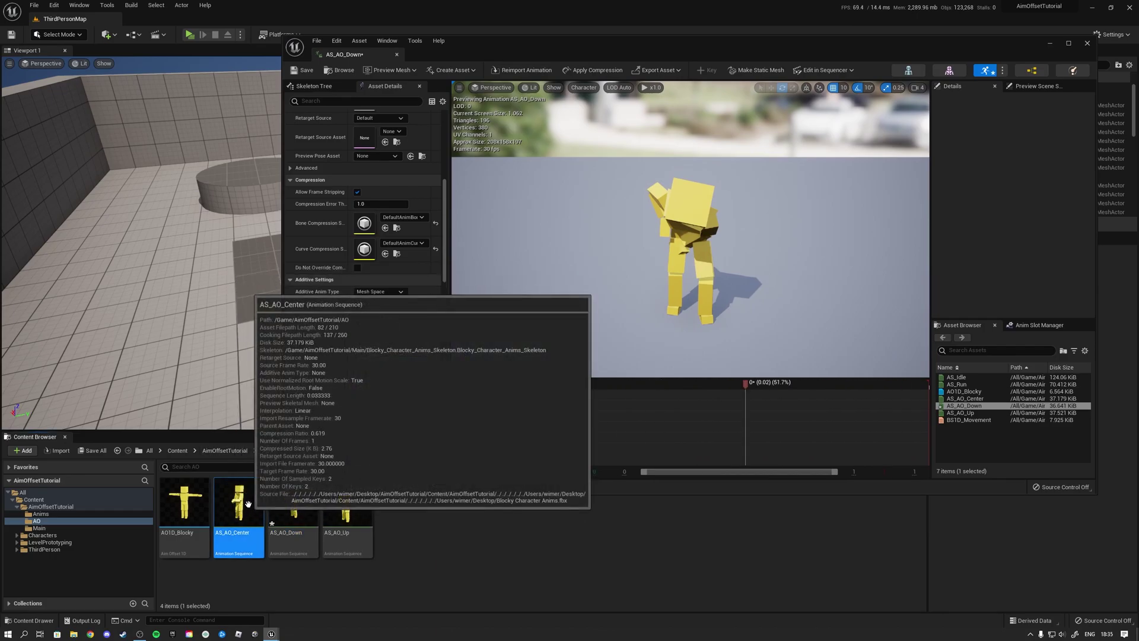
pyautogui.scroll(-1, 381, 350)
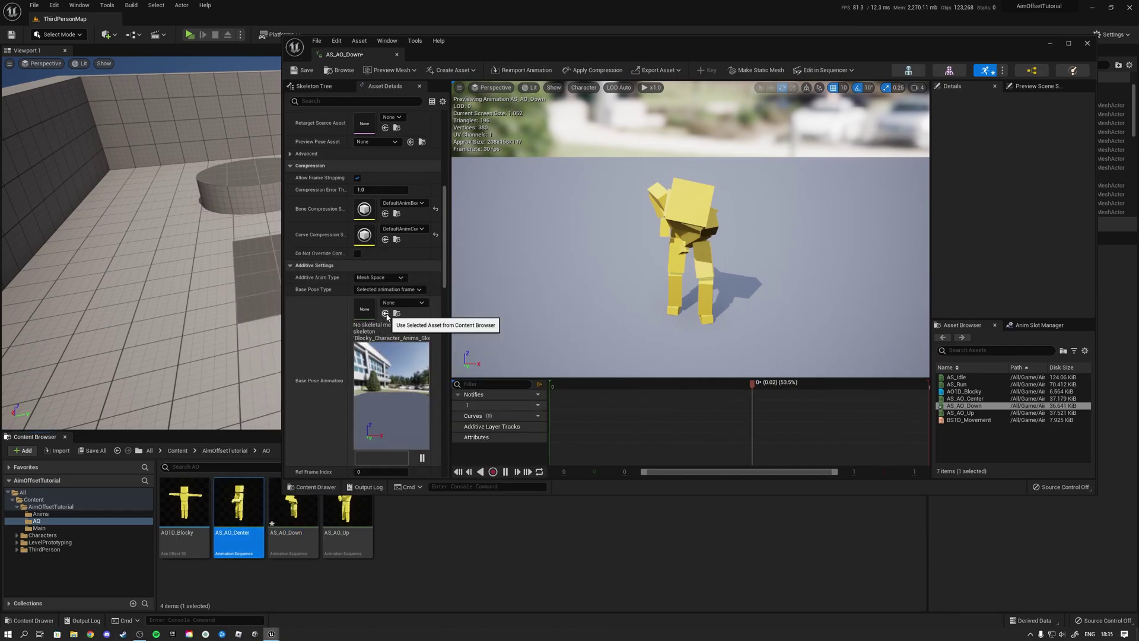
pyautogui.click(386, 314)
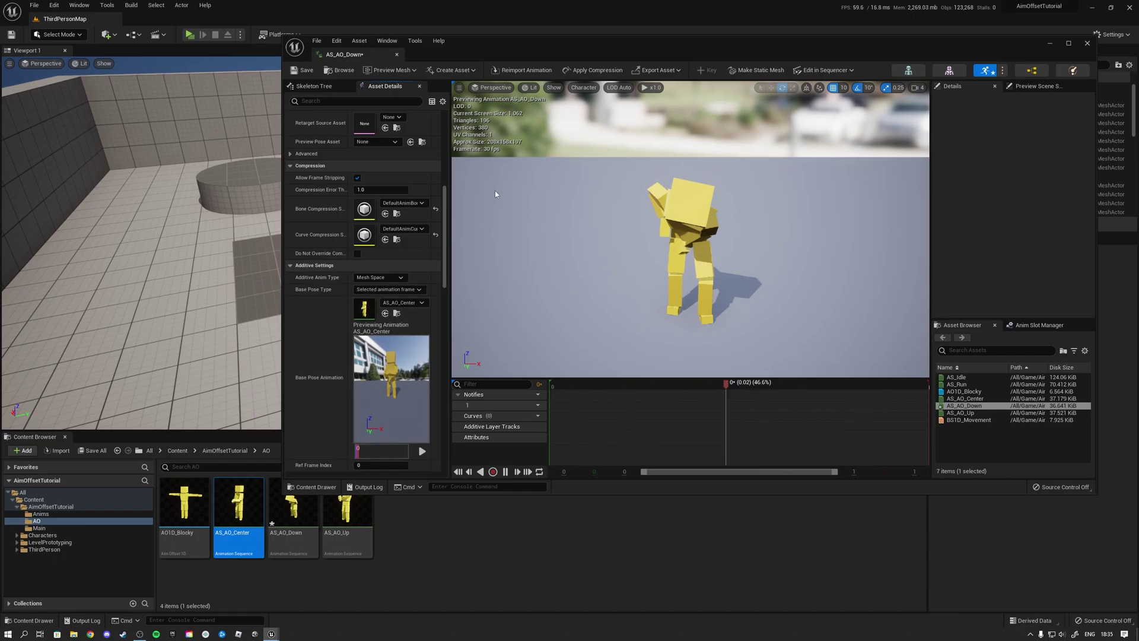
pyautogui.click(294, 71)
pyautogui.click(397, 55)
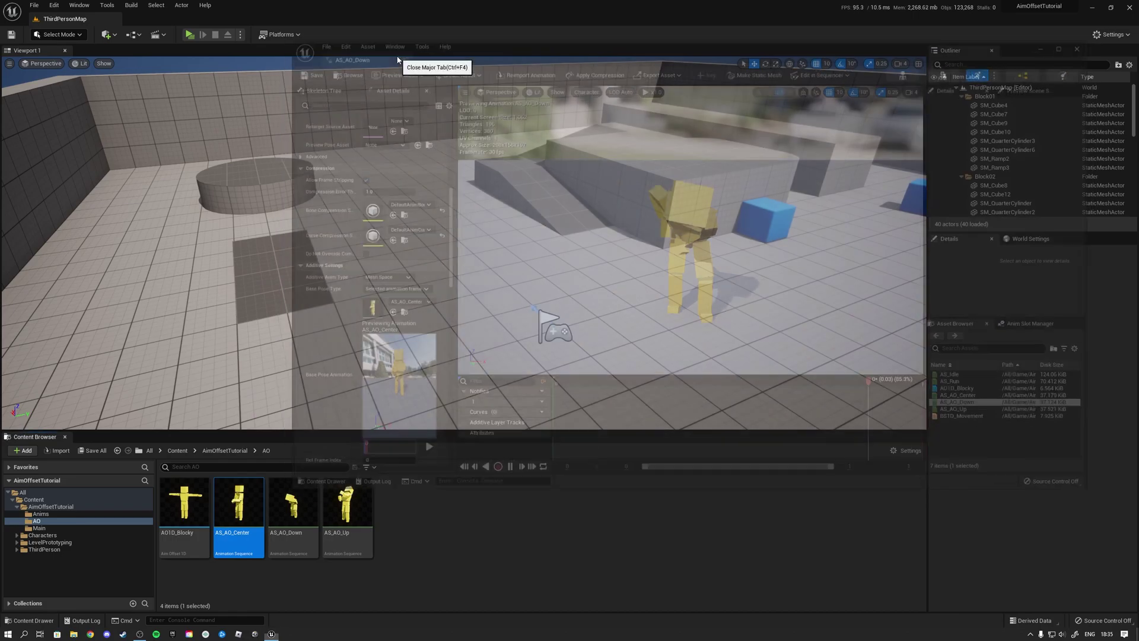
pyautogui.click(411, 516)
# - In AS_AO_Up, set Additive Anim Type to Mesh Space and Base Pose Type to Selected animation frame
pyautogui.doubleClick(357, 511)
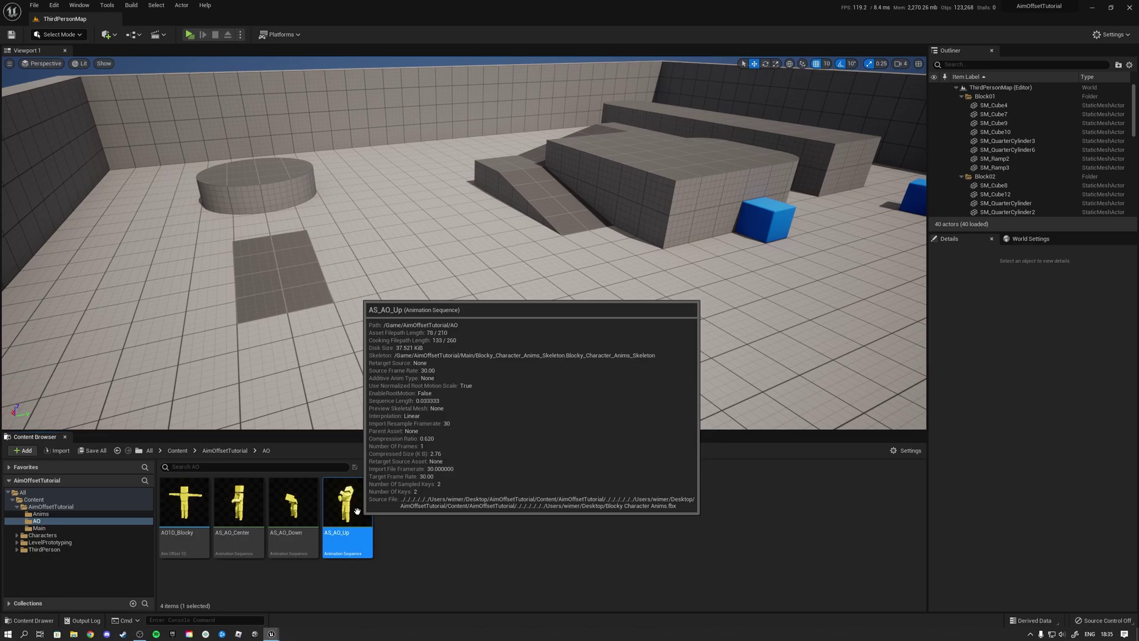
pyautogui.scroll(-3, 327, 359)
pyautogui.click(380, 349)
pyautogui.click(369, 376)
pyautogui.click(385, 360)
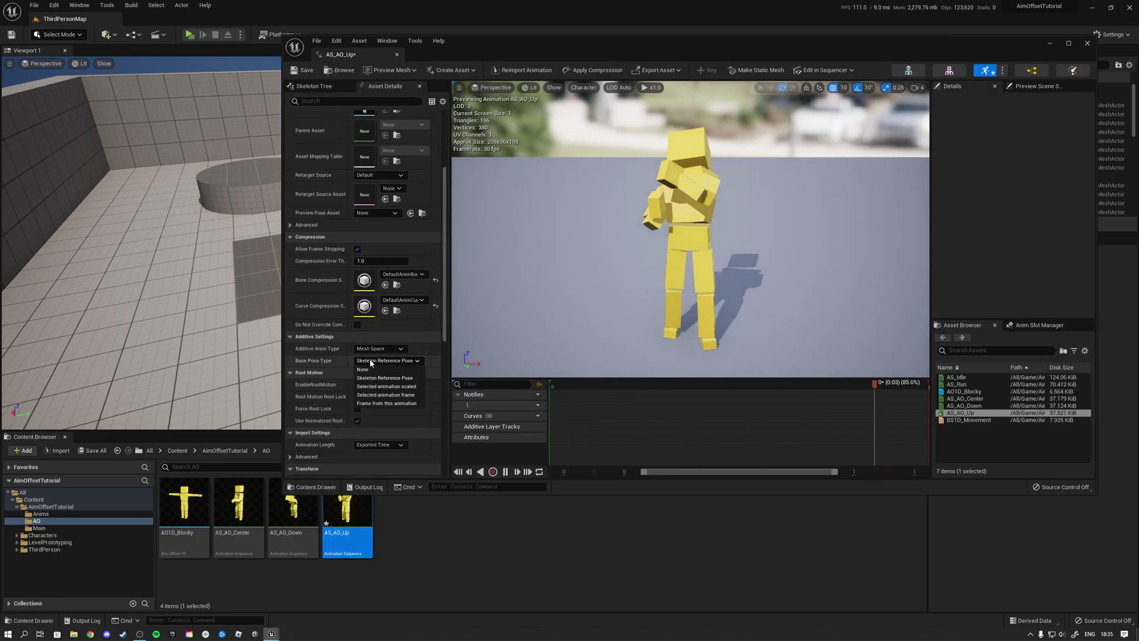
pyautogui.click(385, 395)
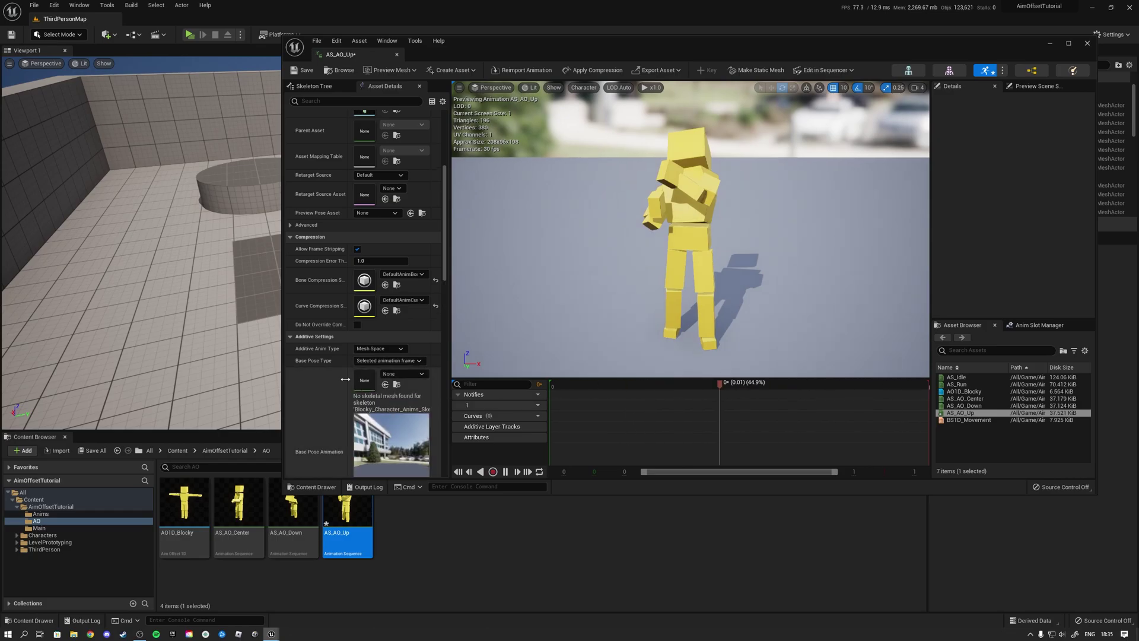
# - Assign AS_AO_Center as the Base Pose Animation of AS_AO_Up, then save and close the sequence
pyautogui.scroll(-2, 368, 356)
pyautogui.click(238, 507)
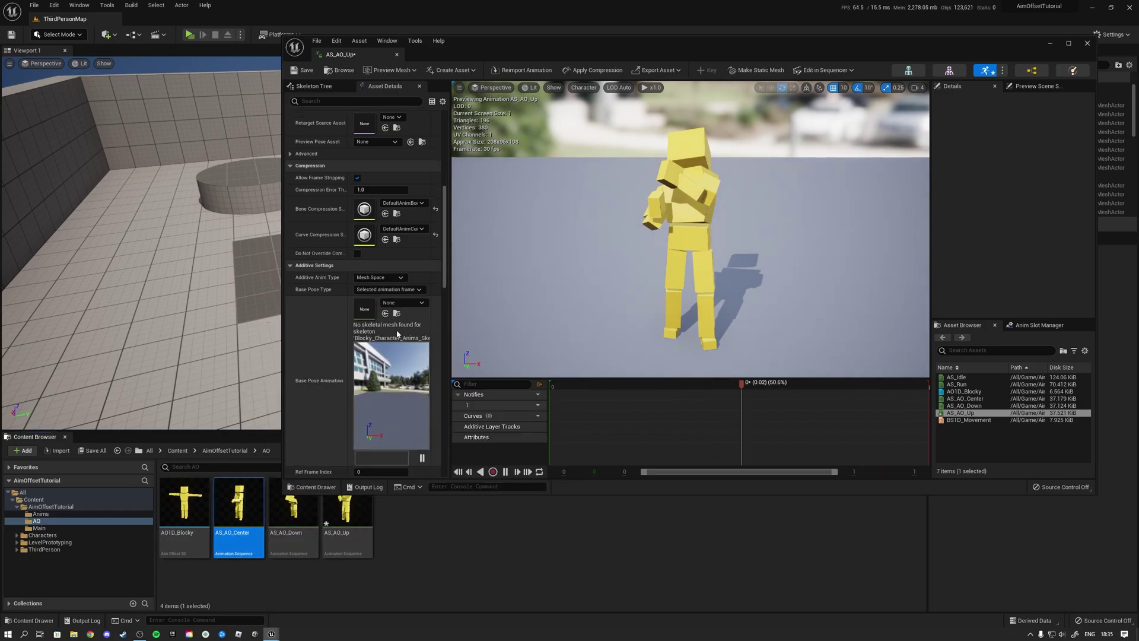
pyautogui.click(385, 312)
pyautogui.click(301, 71)
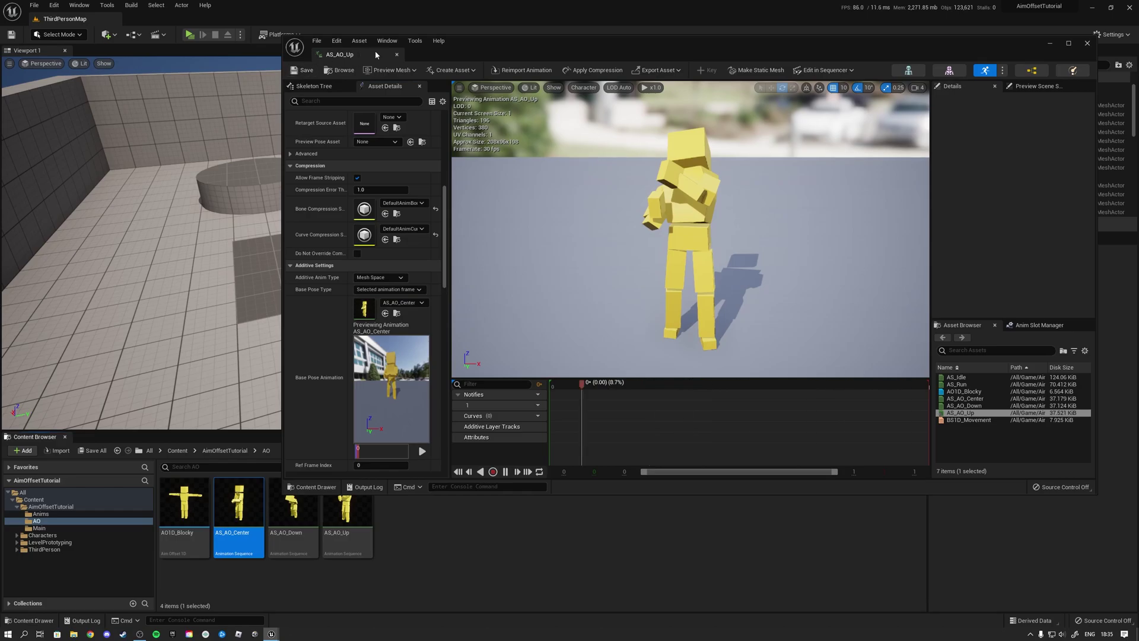
pyautogui.click(396, 54)
# - In AS_AO_Center, set Additive Anim Type to Mesh Space and Base Pose Type to Selected animation frame
pyautogui.doubleClick(241, 502)
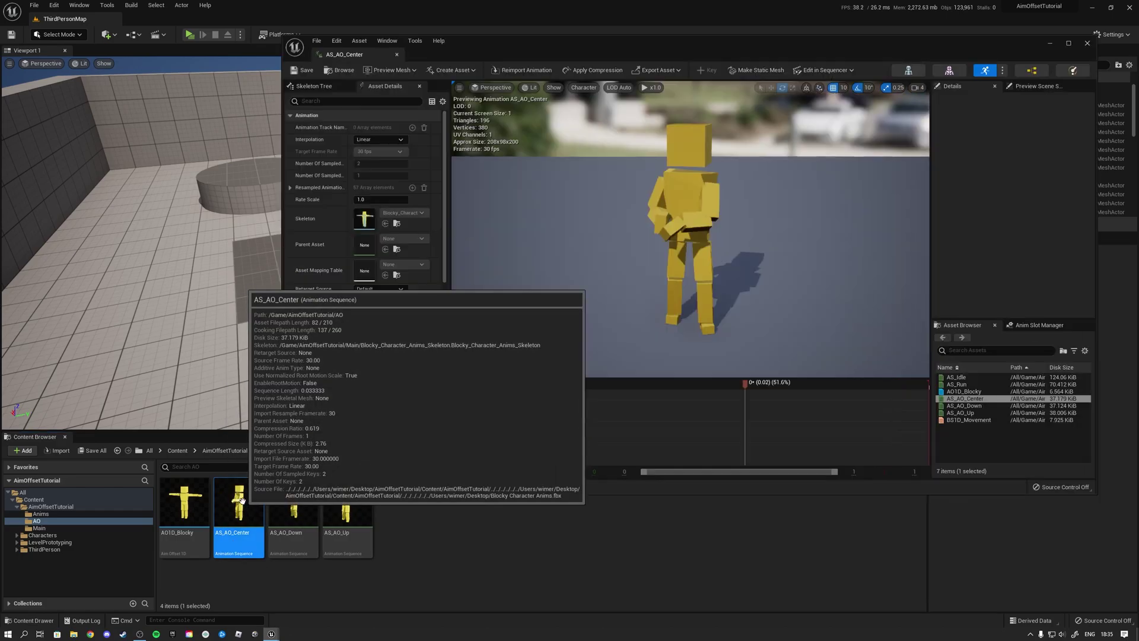
pyautogui.click(380, 392)
pyautogui.click(371, 419)
pyautogui.click(389, 404)
pyautogui.click(403, 438)
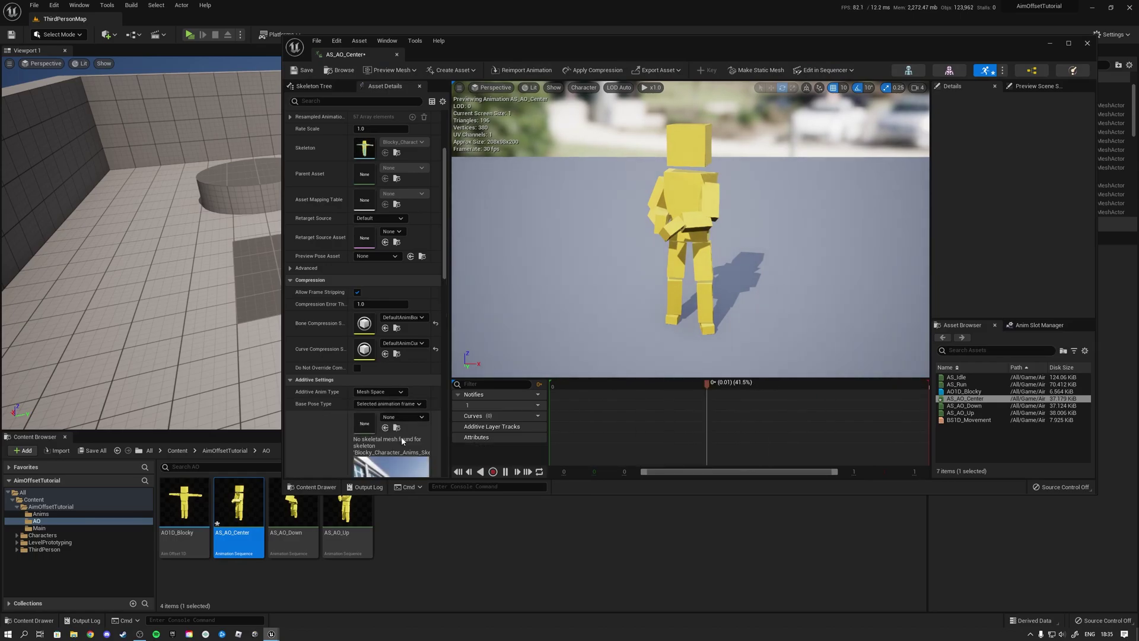
# - Assign AS_AO_Center as its own Base Pose Animation, then save and close the sequence
pyautogui.scroll(-3, 364, 356)
pyautogui.moveTo(237, 524)
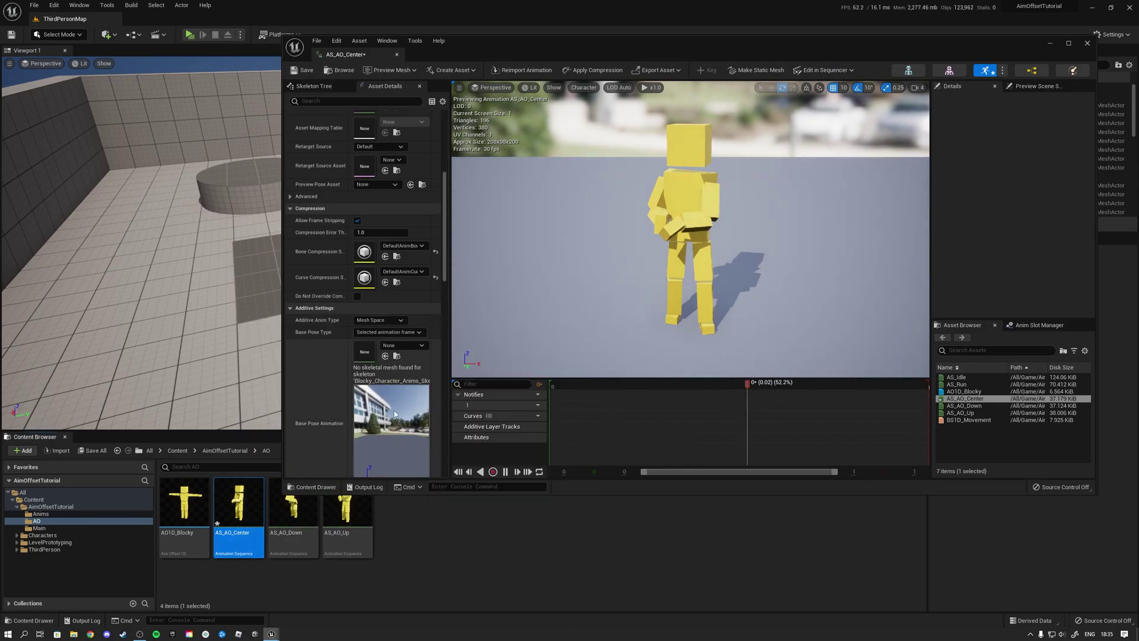
pyautogui.click(385, 356)
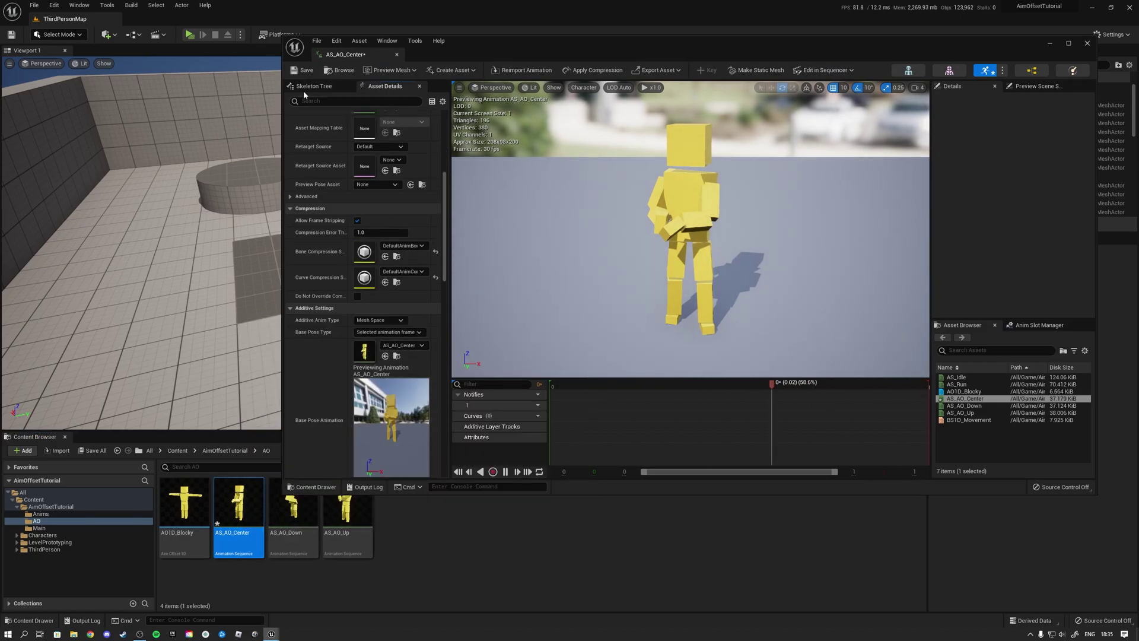
pyautogui.click(298, 72)
pyautogui.click(396, 54)
# - Open the AO1D_Blocky aim offset and dock its editor beside the ThirdPersonMap tab
pyautogui.moveTo(234, 528)
pyautogui.doubleClick(198, 516)
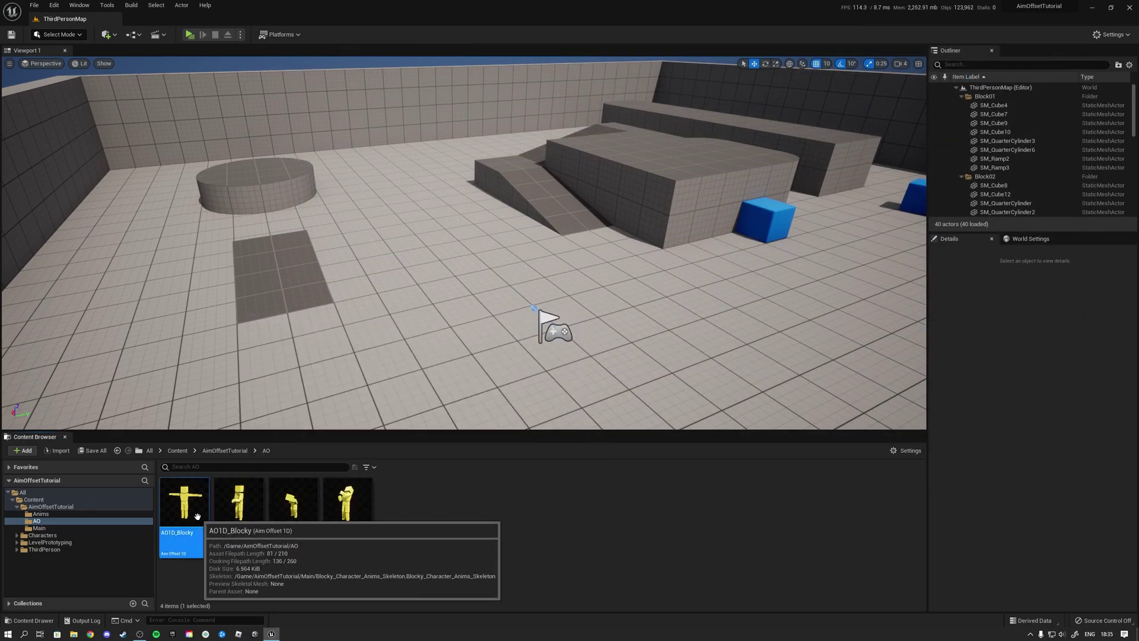
pyautogui.moveTo(349, 55); pyautogui.dragTo(165, 21)
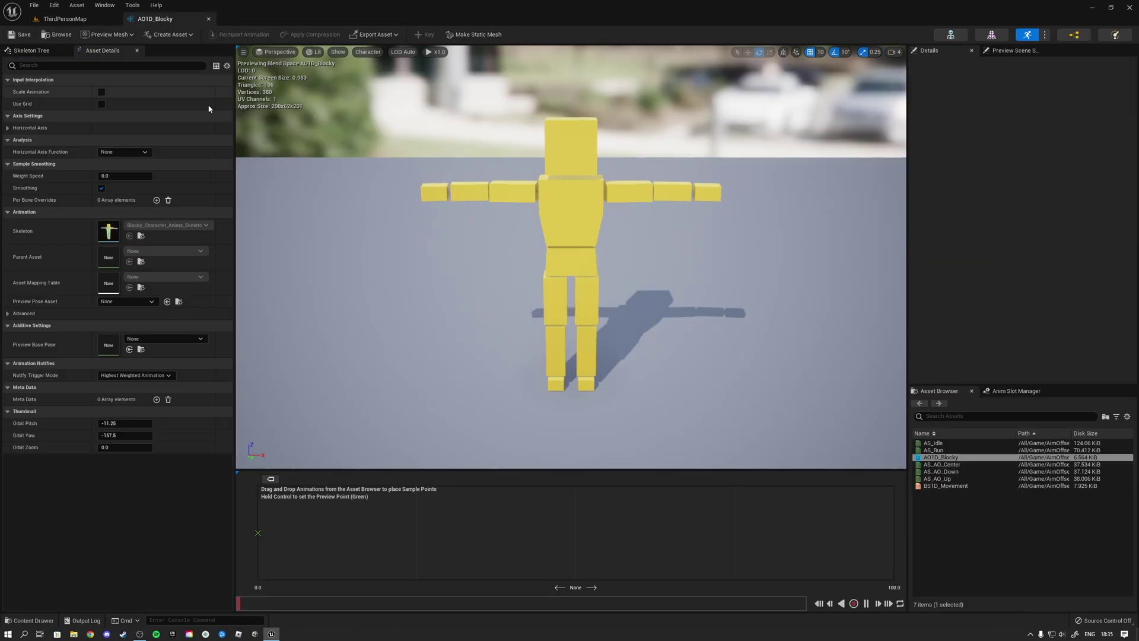
# - Set the horizontal axis to Pitch with a range of -90 to 90, 2 grid divisions and Snap to Grid enabled
pyautogui.click(7, 128)
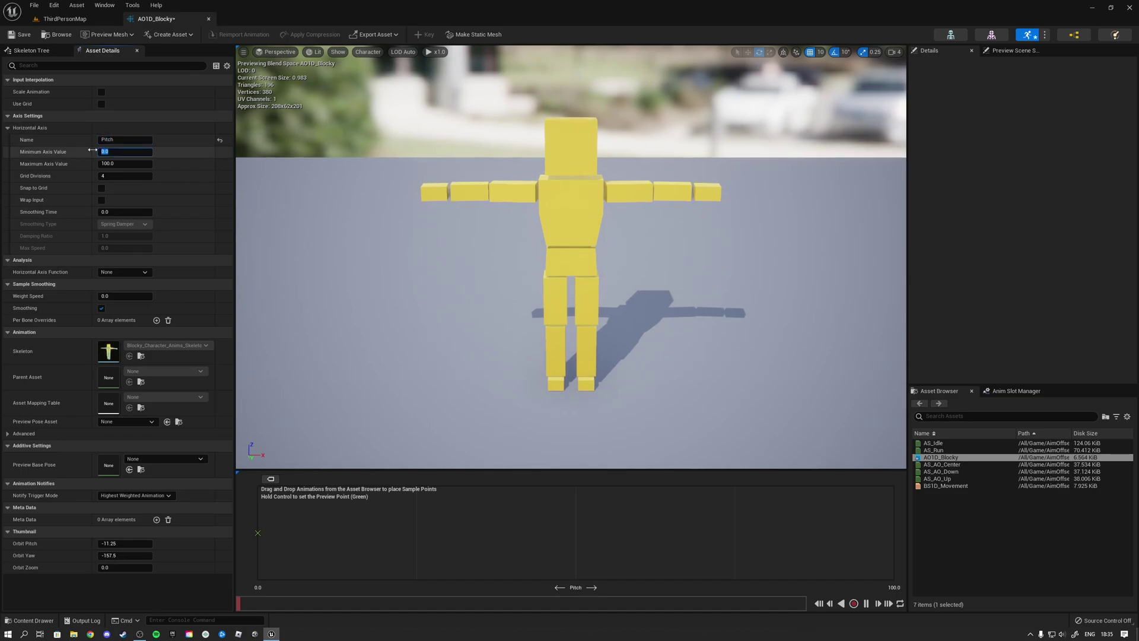
pyautogui.press('Return')
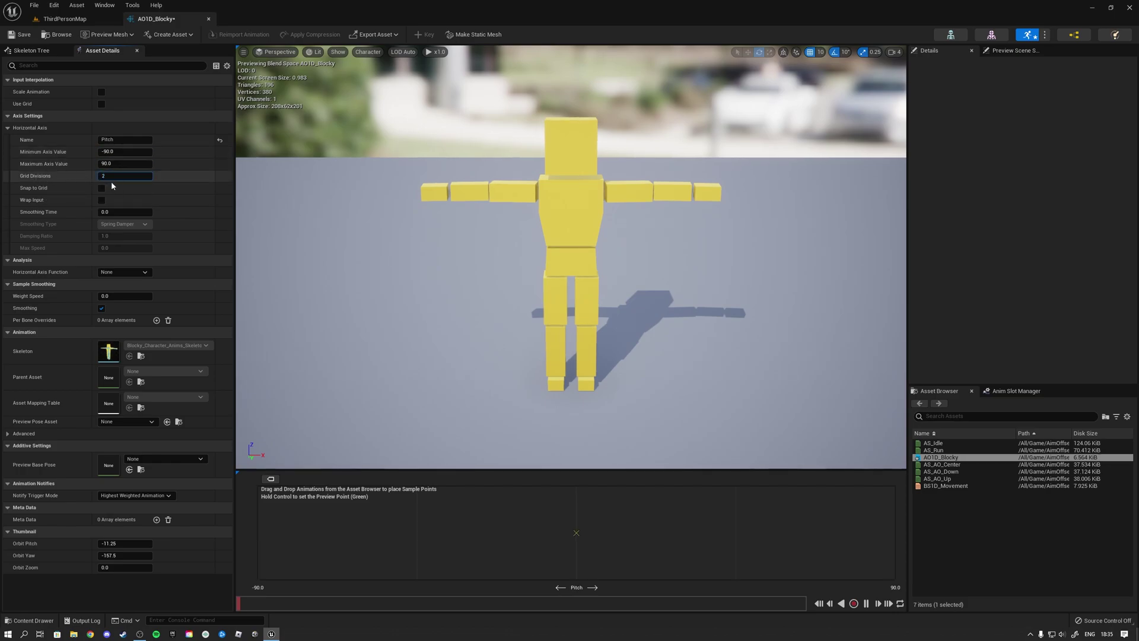
pyautogui.click(102, 189)
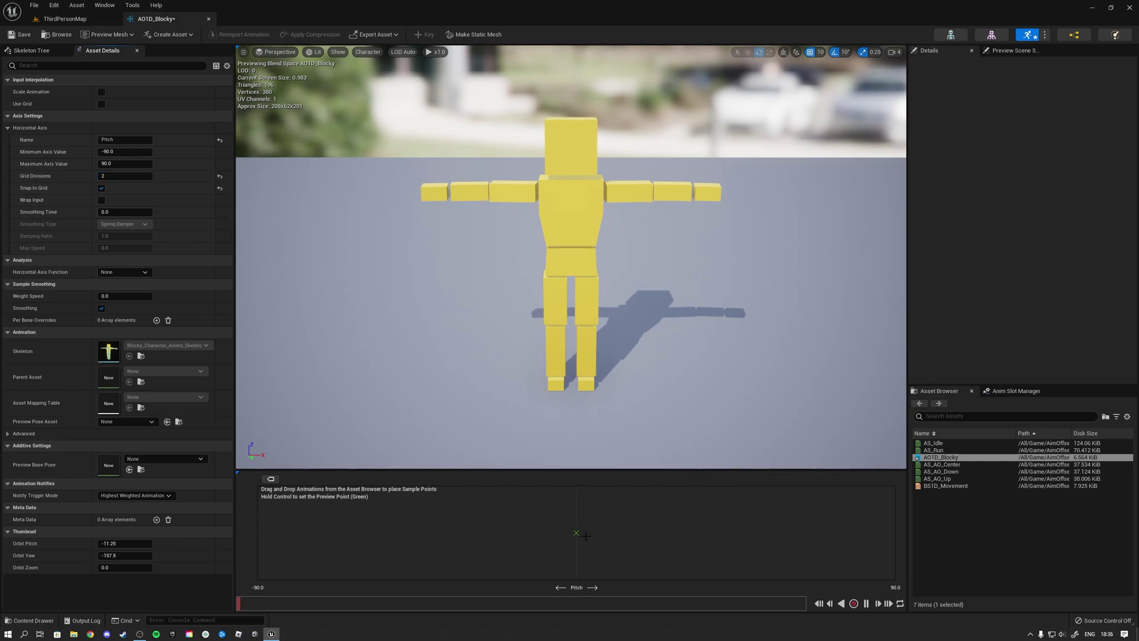
# - Place AS_AO_Down at pitch -90, AS_AO_Center at 0 and AS_AO_Up at 90 as sample points
pyautogui.moveTo(943, 471); pyautogui.dragTo(325, 536)
pyautogui.moveTo(961, 465); pyautogui.dragTo(576, 532)
pyautogui.click(968, 479)
pyautogui.moveTo(968, 480); pyautogui.dragTo(895, 533)
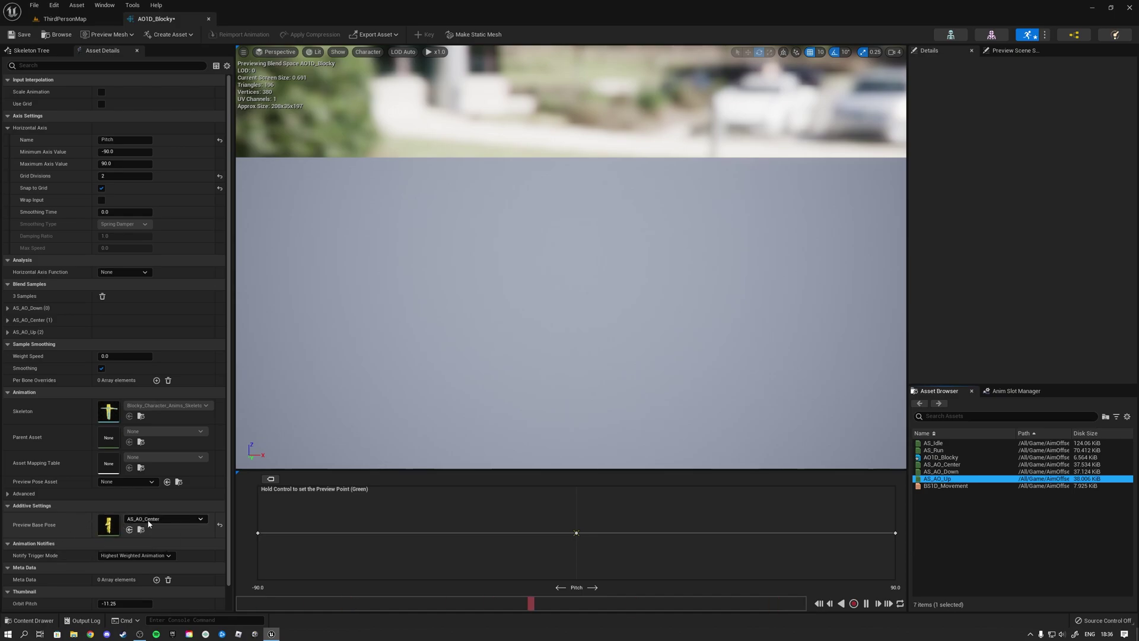
# - Assign AS_Idle from the Anims folder as AO1D_Blocky's Preview Base Pose and save the aim offset
pyautogui.click(45, 18)
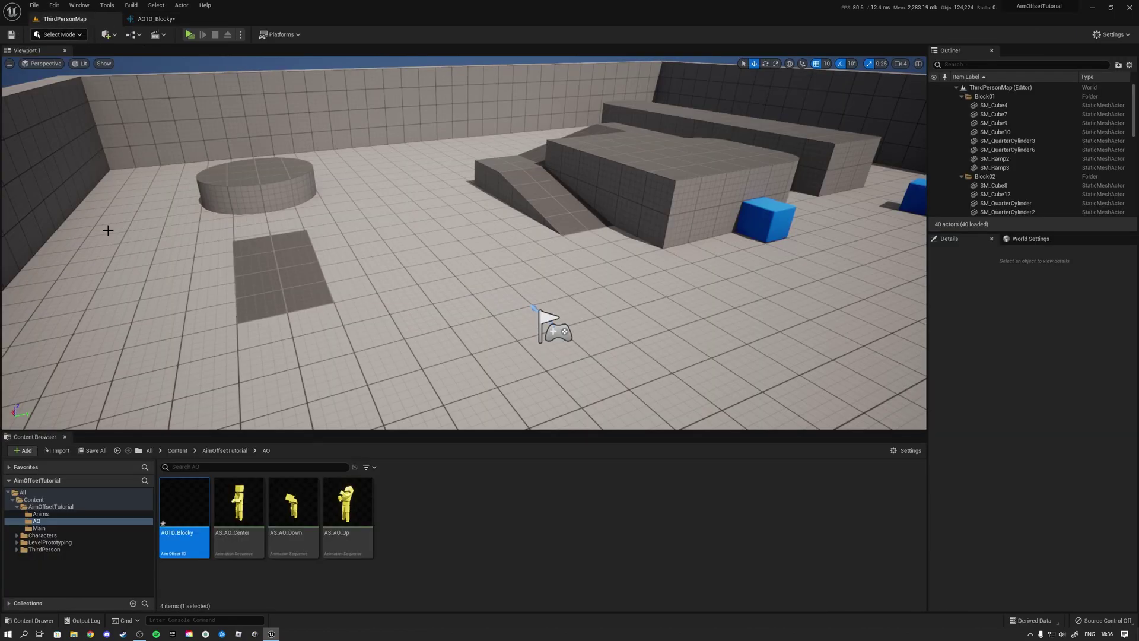
pyautogui.click(42, 514)
pyautogui.click(184, 505)
pyautogui.click(158, 19)
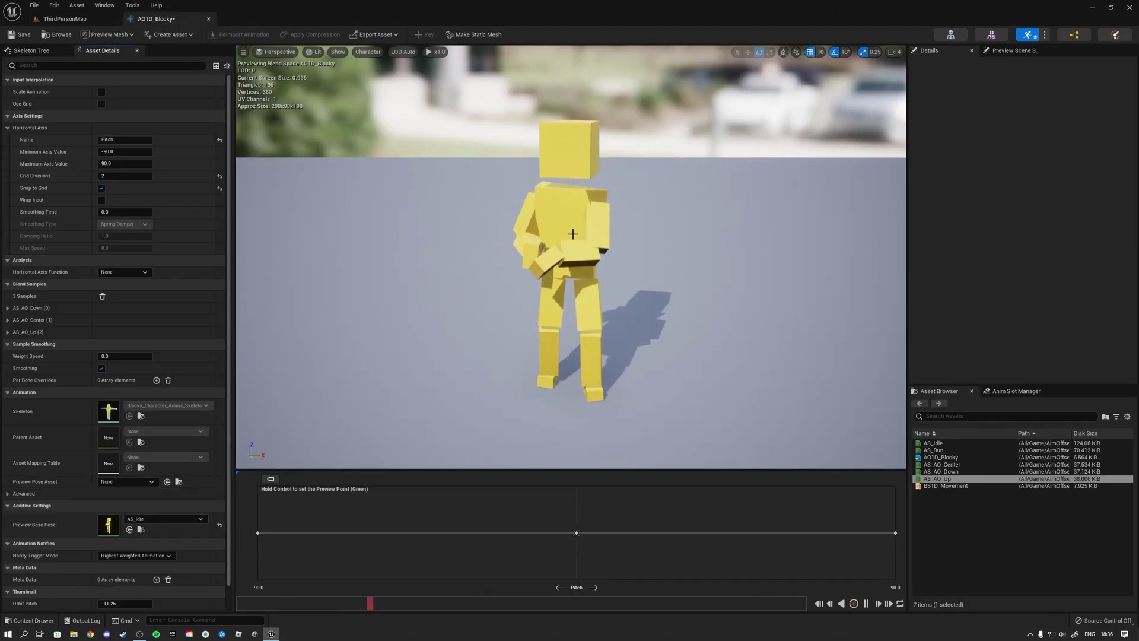
pyautogui.click(20, 35)
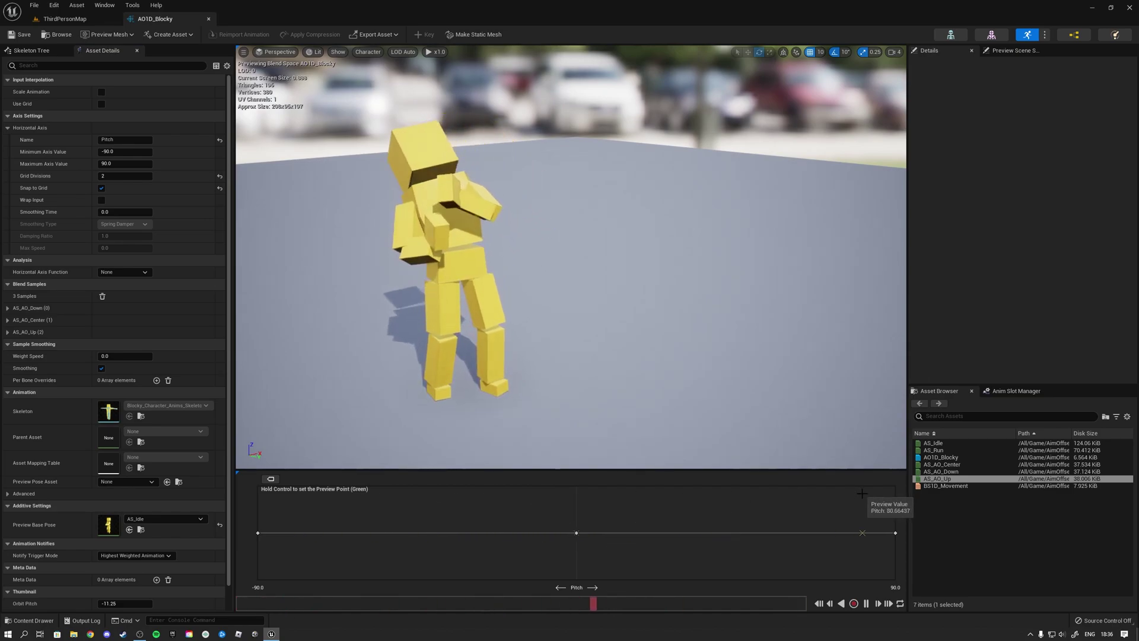
# - Preview the character's aim poses along the pitch axis, then close AO1D_Blocky
pyautogui.moveTo(582, 505)
pyautogui.moveTo(602, 325); pyautogui.dragTo(643, 307, button='right')
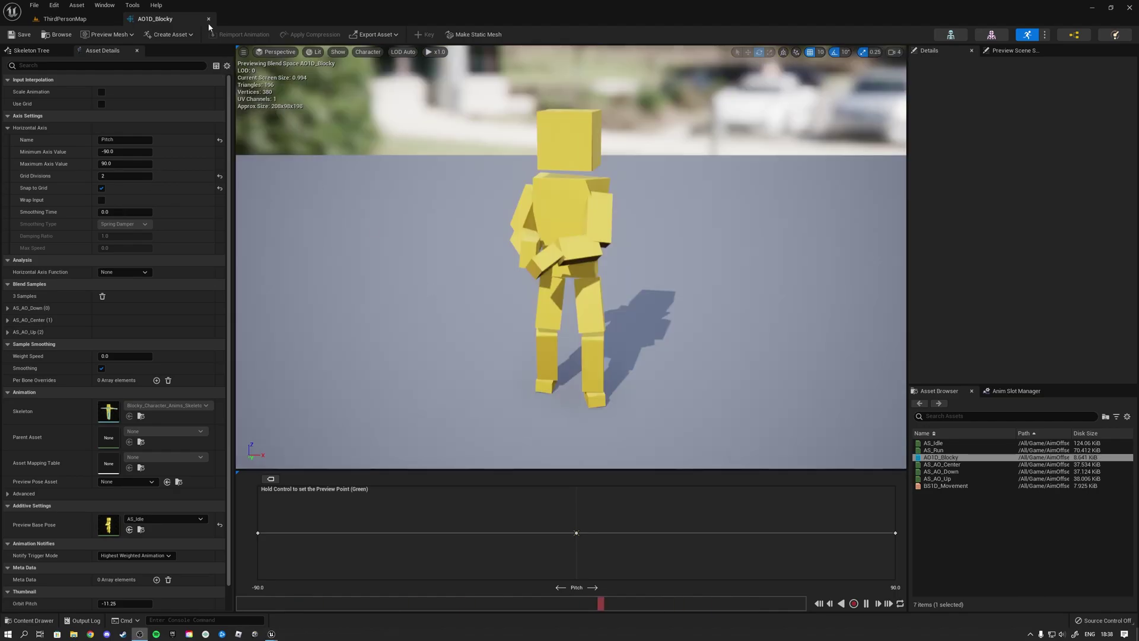
pyautogui.click(208, 20)
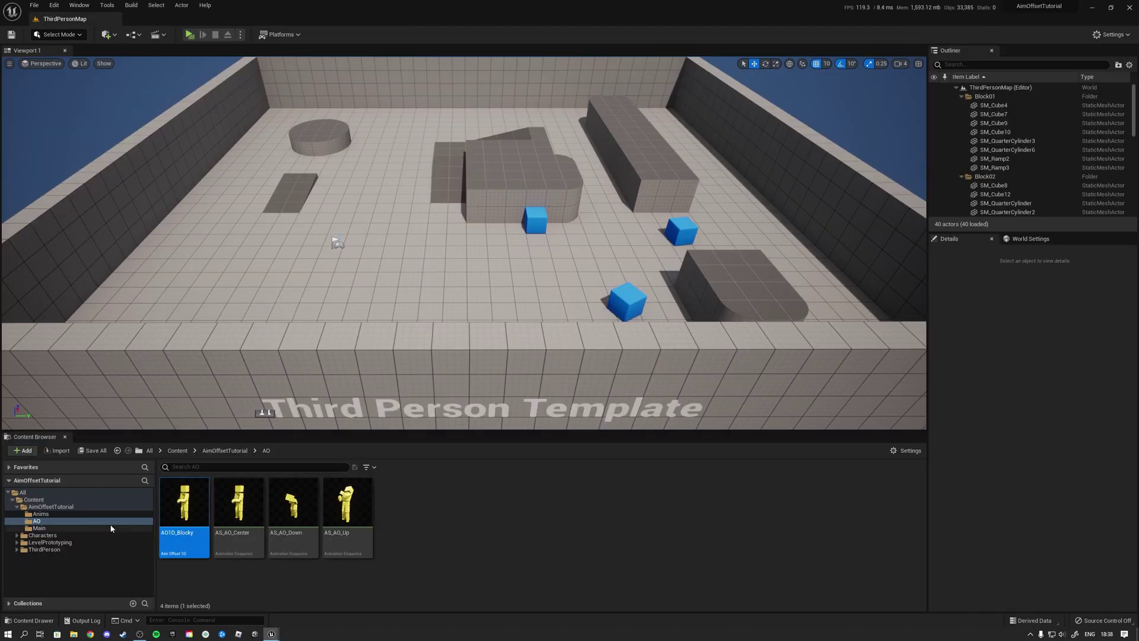
# - Open the ABP_Blocky animation blueprint from the AimOffsetTutorial folder and show its Event Graph
pyautogui.click(111, 528)
pyautogui.click(51, 507)
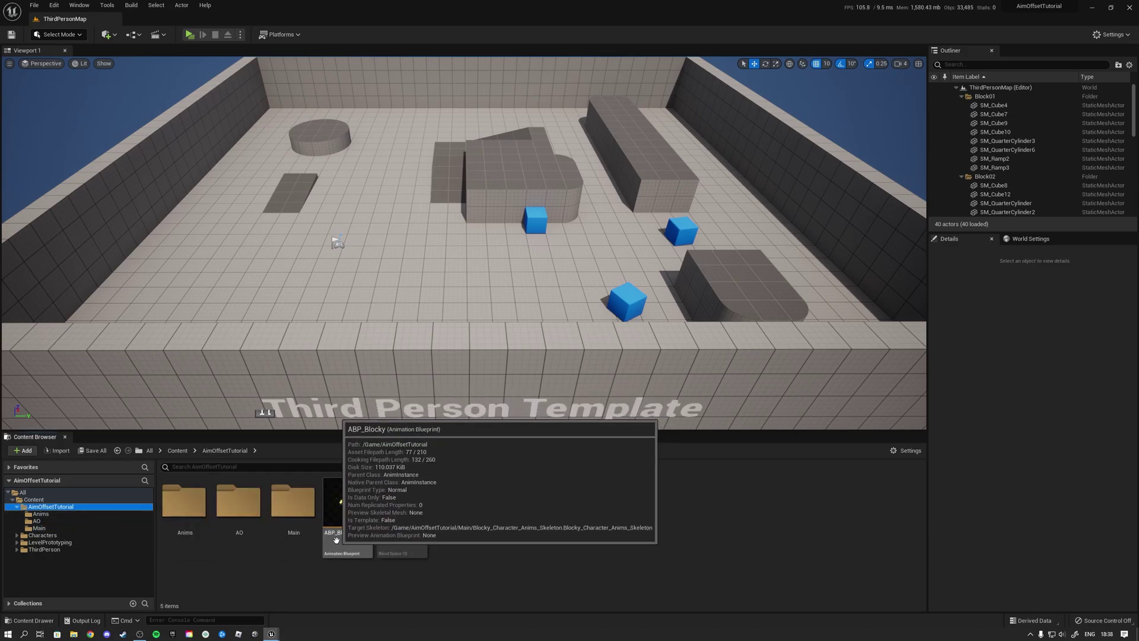
pyautogui.doubleClick(347, 531)
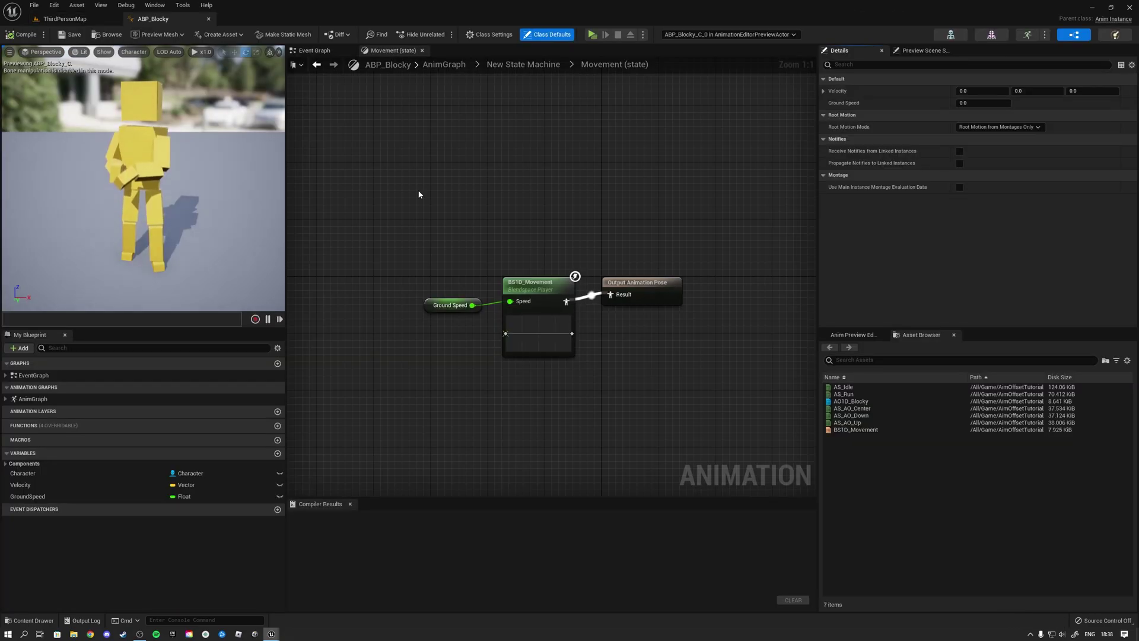
pyautogui.click(306, 50)
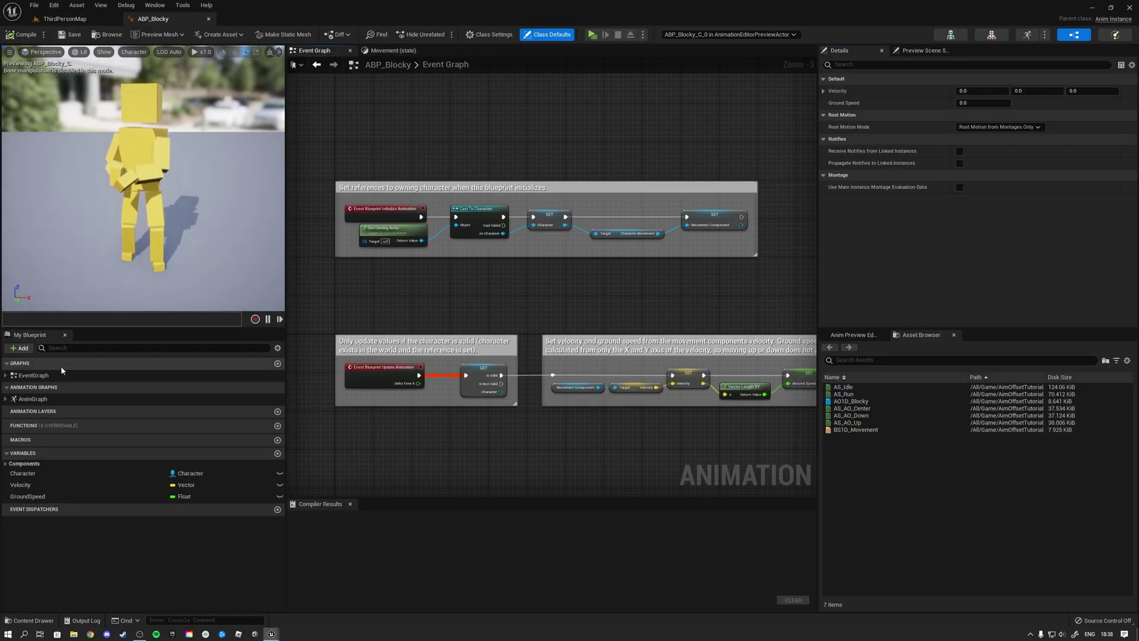
# - Examine how the Event Graph stores the owning character, checks its validity and sets velocity and ground speed
pyautogui.scroll(1, 489, 265)
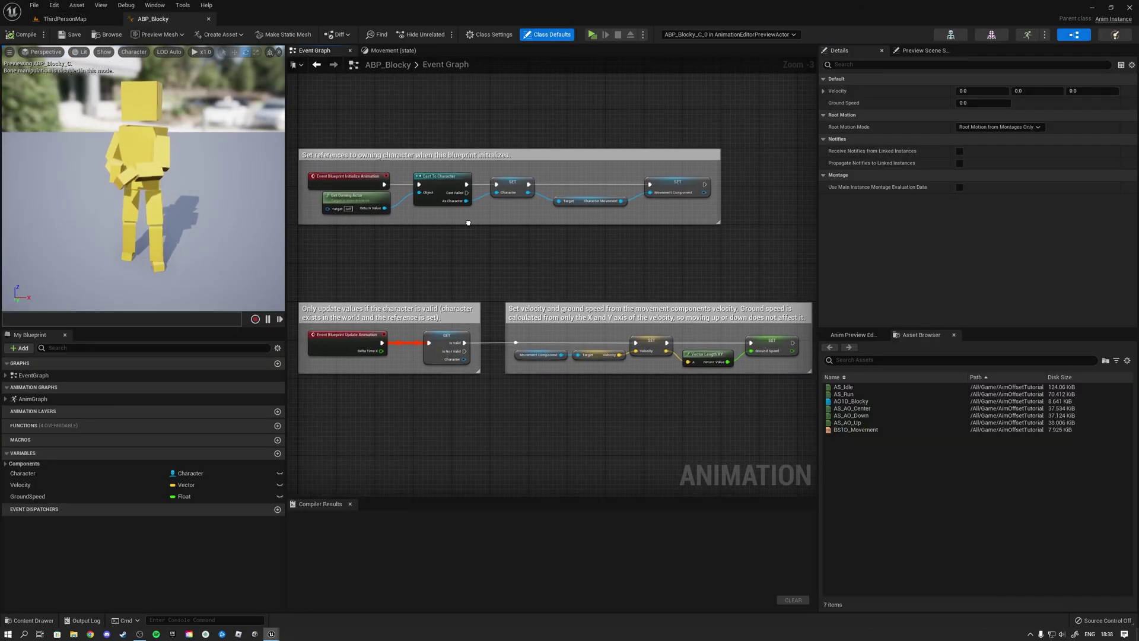
pyautogui.scroll(2, 489, 266)
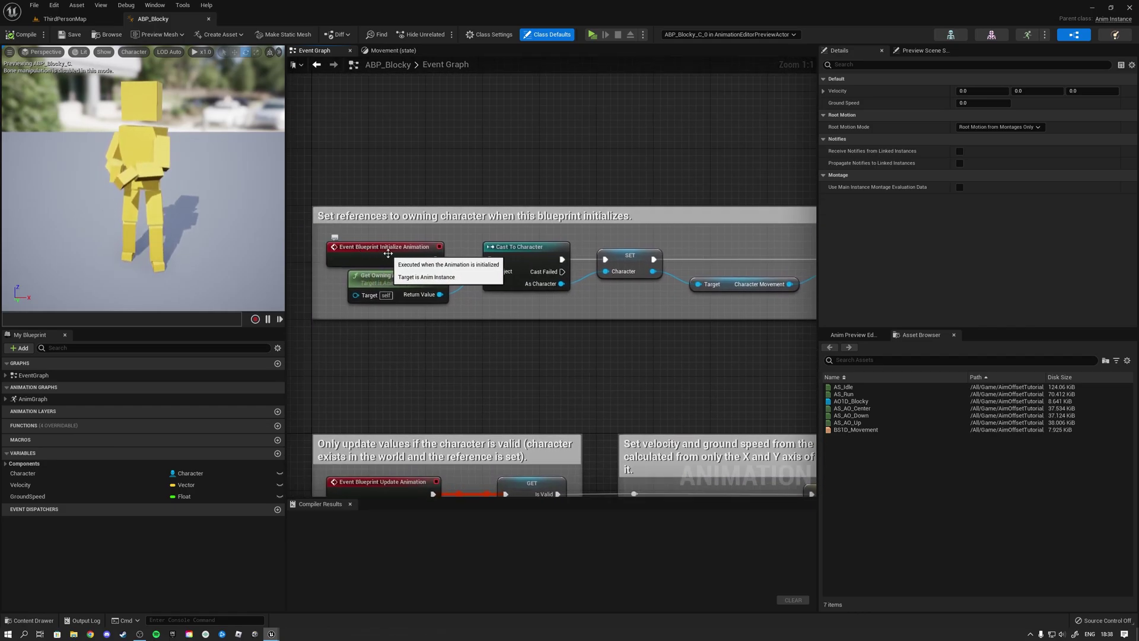
pyautogui.moveTo(504, 324); pyautogui.dragTo(467, 317, button='right')
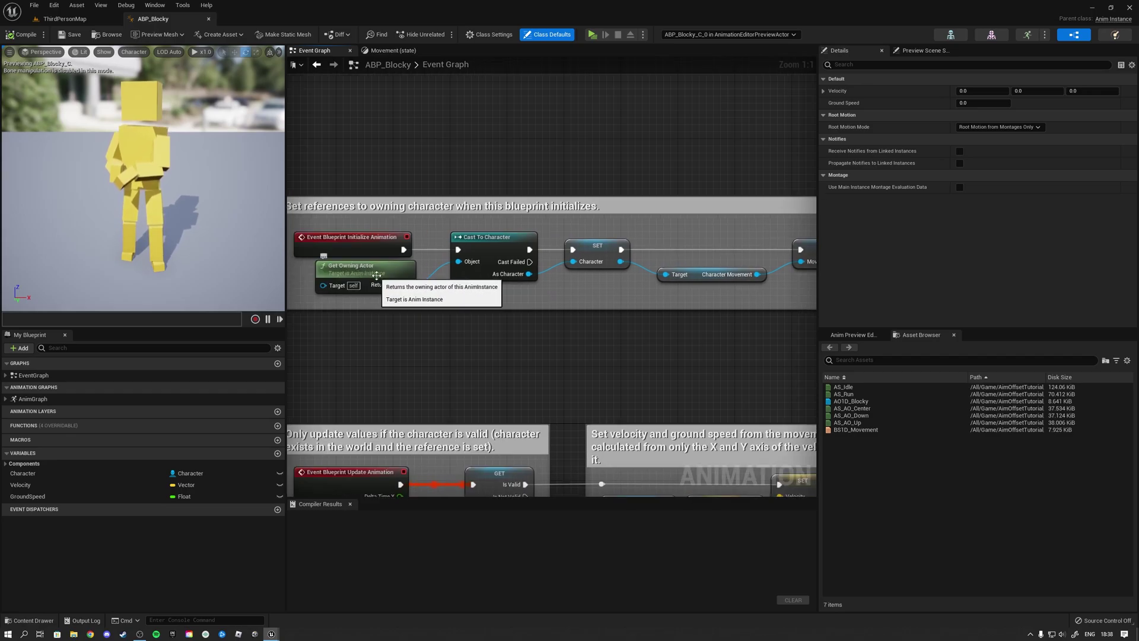
pyautogui.moveTo(525, 192); pyautogui.dragTo(441, 171, button='right')
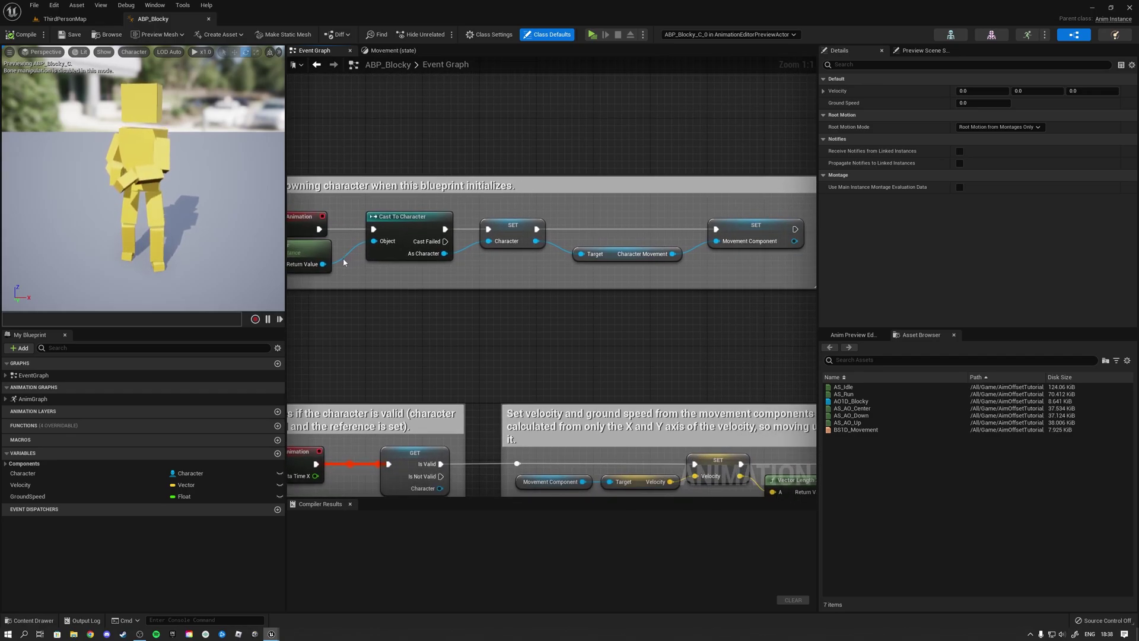
pyautogui.click(402, 230)
pyautogui.moveTo(484, 253); pyautogui.dragTo(423, 242, button='right')
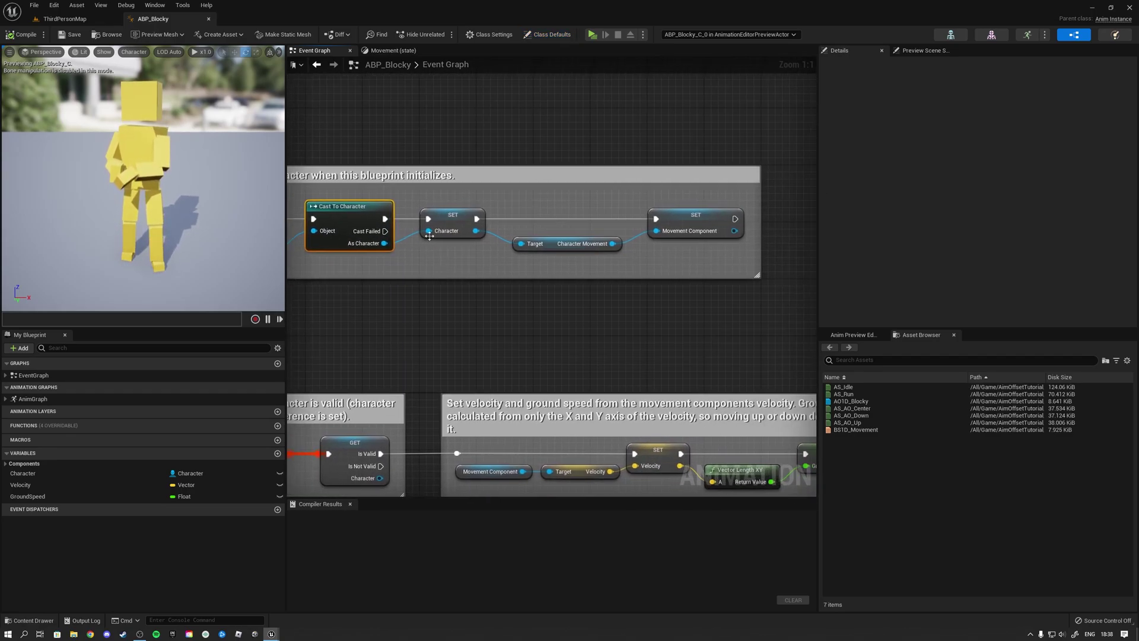
pyautogui.scroll(-3, 552, 205)
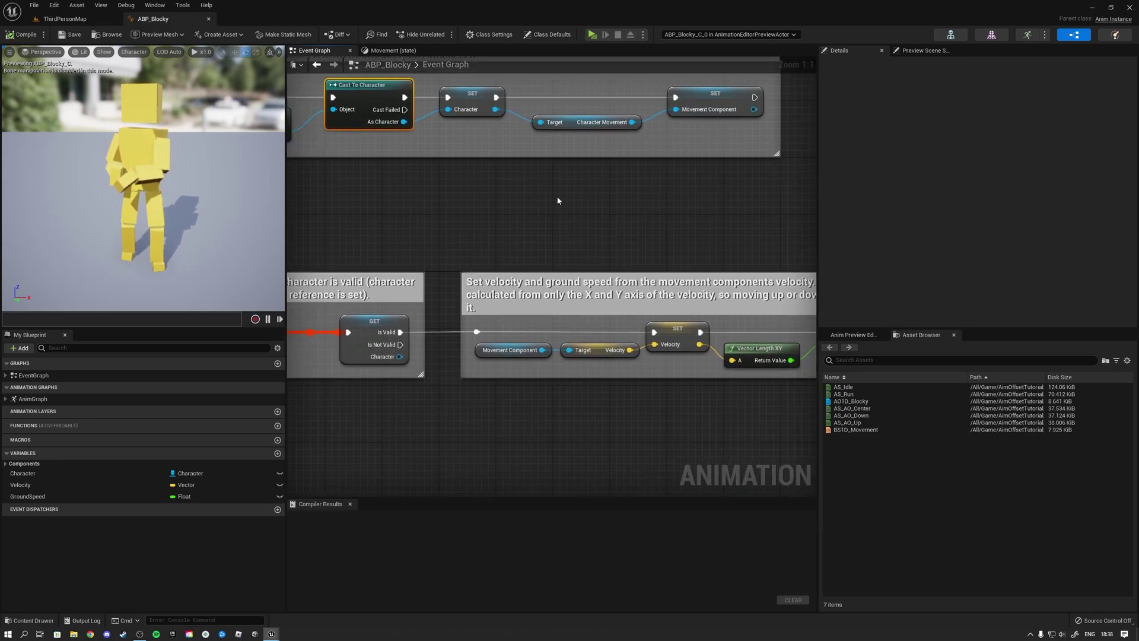
pyautogui.scroll(3, 443, 252)
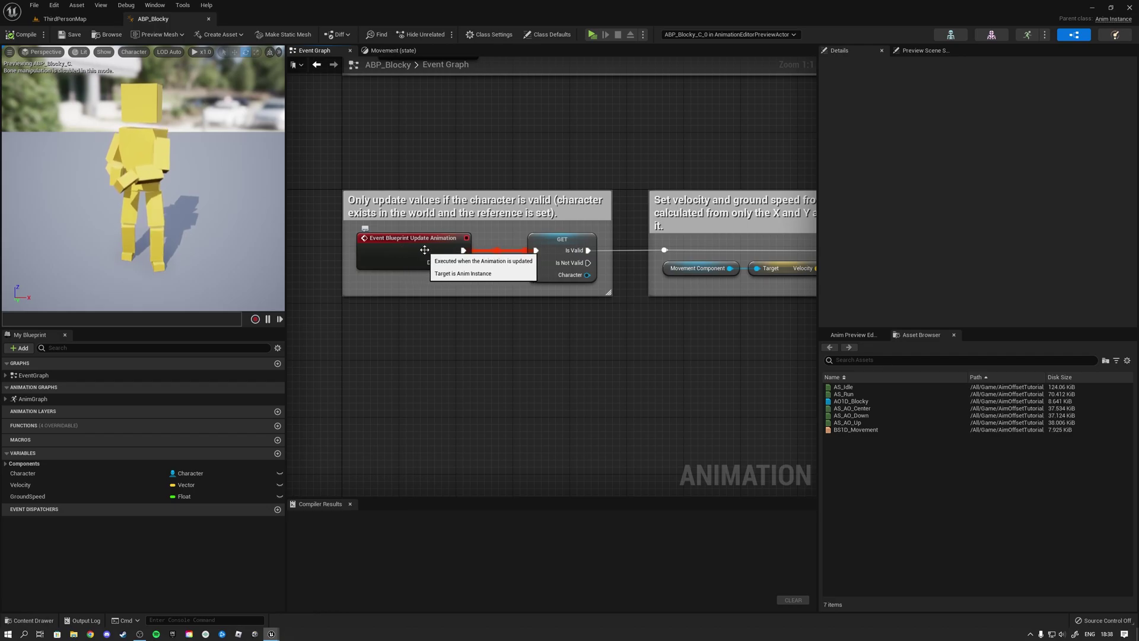
pyautogui.moveTo(455, 246); pyautogui.dragTo(410, 265, button='right')
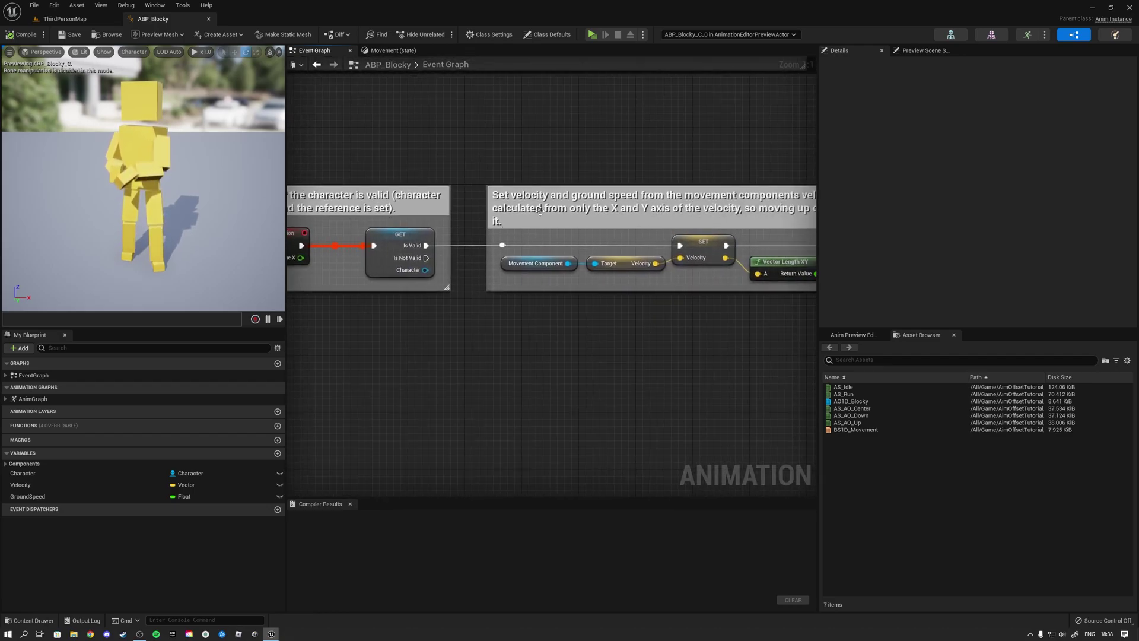
pyautogui.moveTo(541, 212); pyautogui.dragTo(377, 202, button='right')
pyautogui.scroll(-2, 378, 201)
pyautogui.scroll(2, 491, 250)
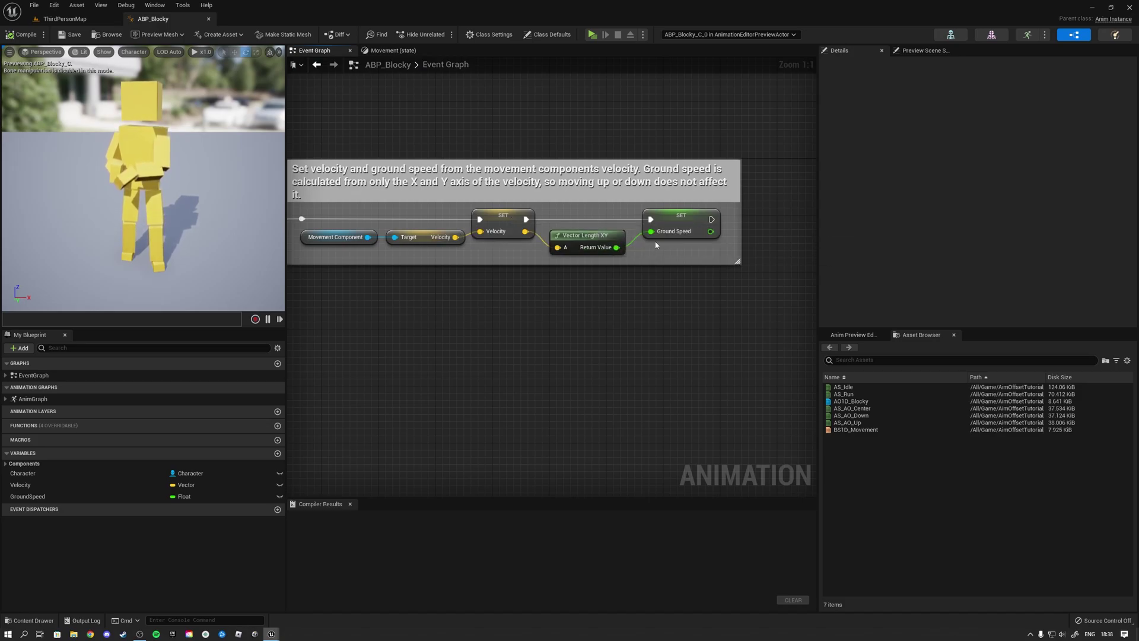
pyautogui.scroll(-1, 572, 333)
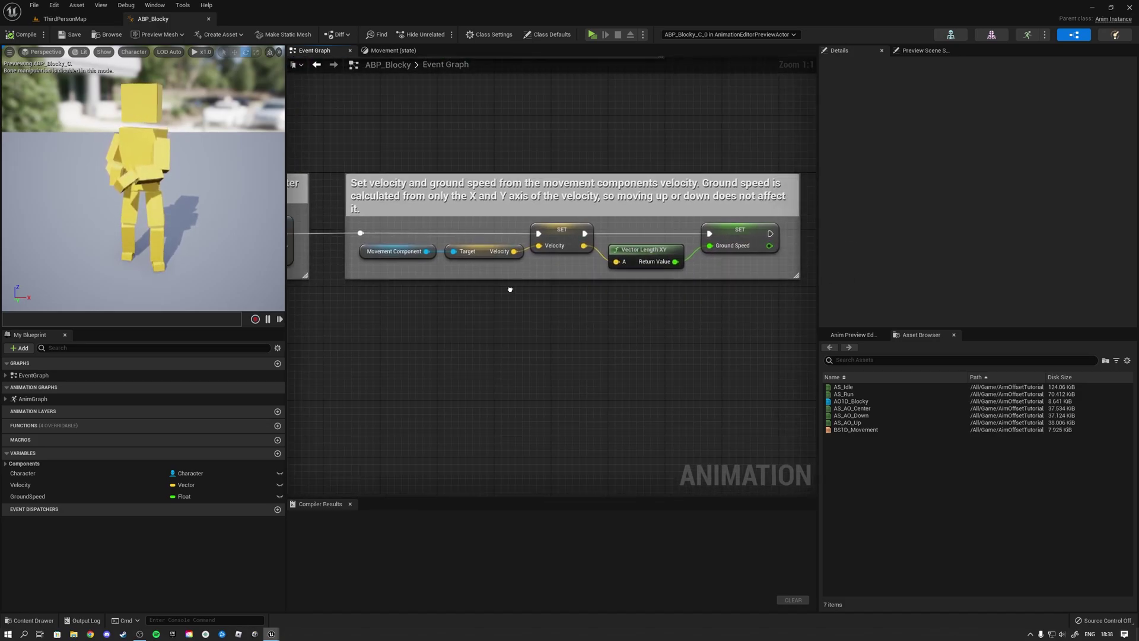
# - Insert a Sequence after the validity check and connect Then 1 to Set Pitch in a new "get pitch and yaw for Aim Offset" node group
pyautogui.scroll(-1, 558, 306)
pyautogui.moveTo(446, 236); pyautogui.dragTo(540, 225)
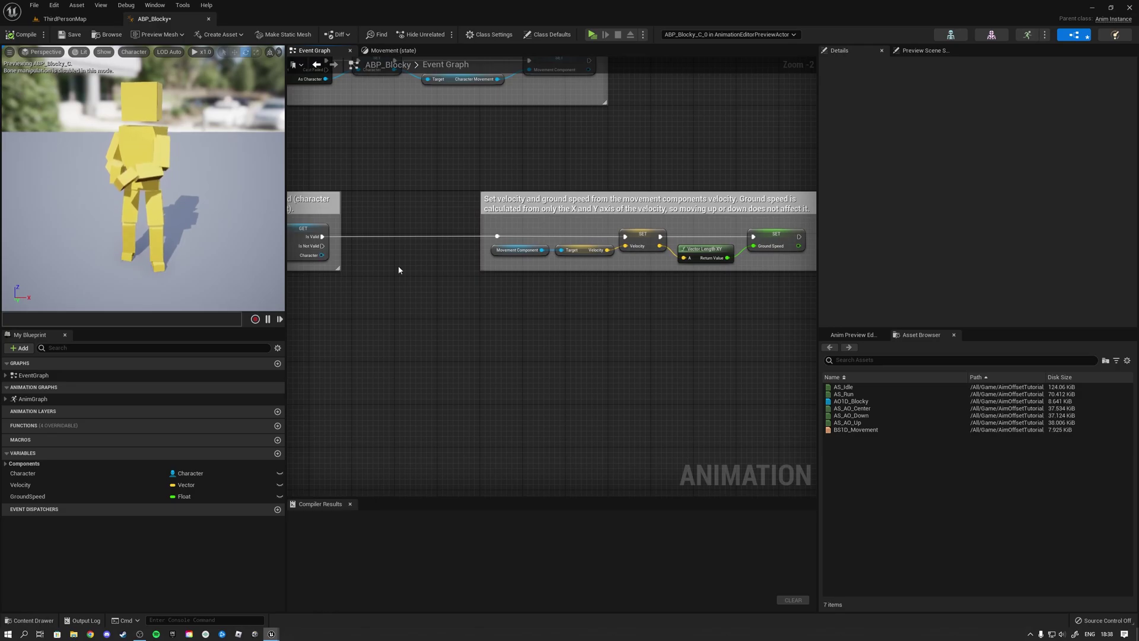
pyautogui.moveTo(367, 243); pyautogui.dragTo(368, 242)
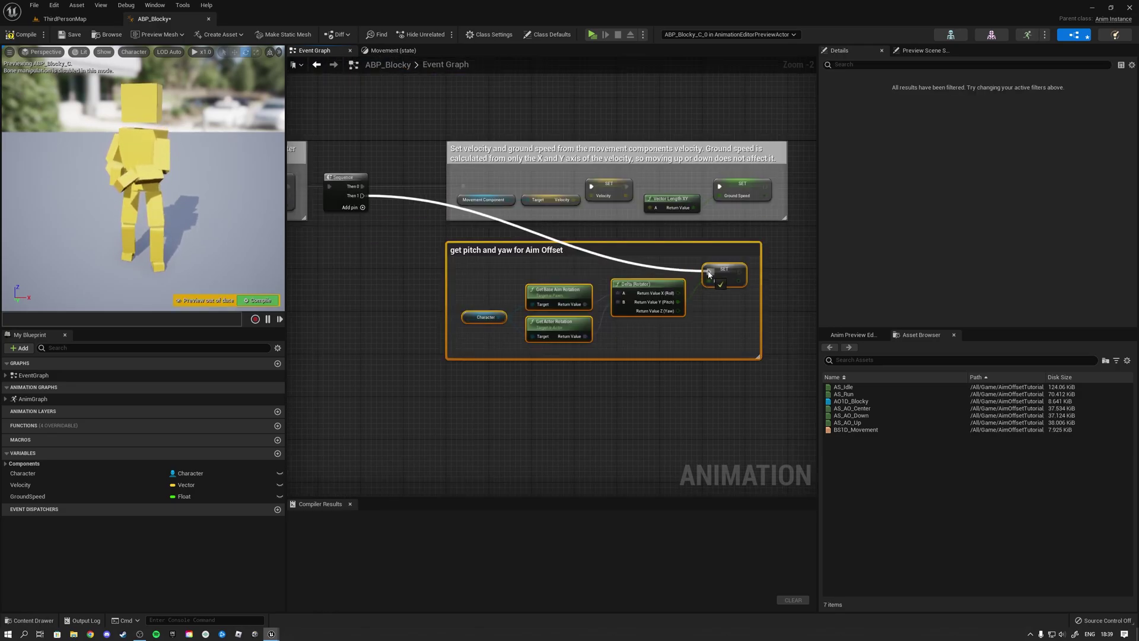
pyautogui.moveTo(709, 274); pyautogui.dragTo(709, 274)
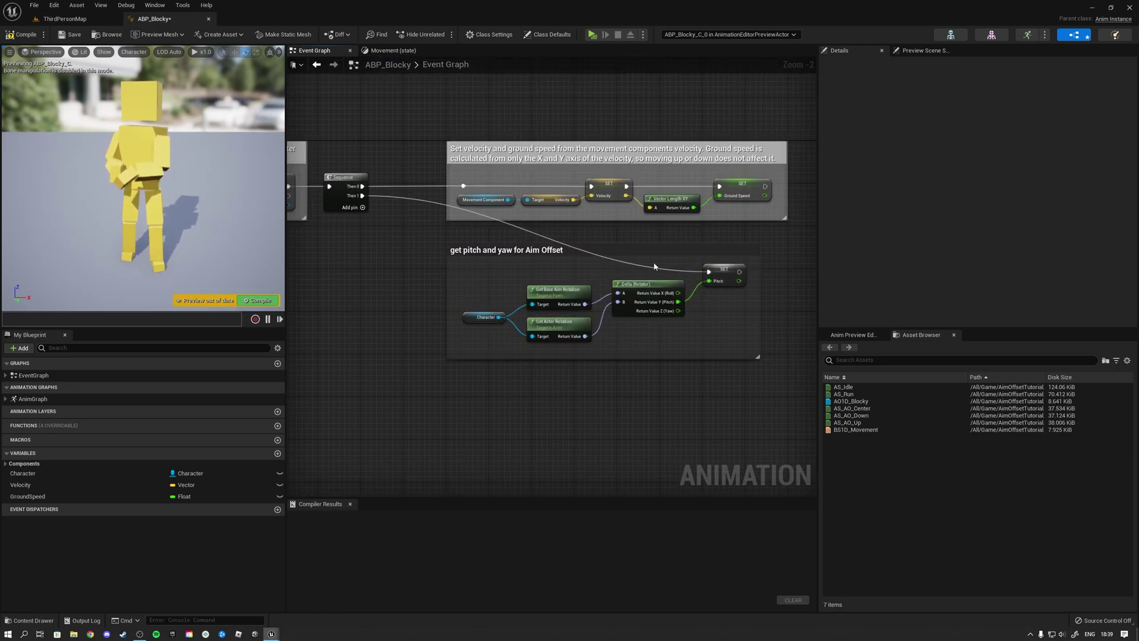
# - Create the missing Pitch float variable from the Set Pitch node
pyautogui.scroll(2, 668, 258)
pyautogui.rightClick(707, 289)
pyautogui.click(742, 302)
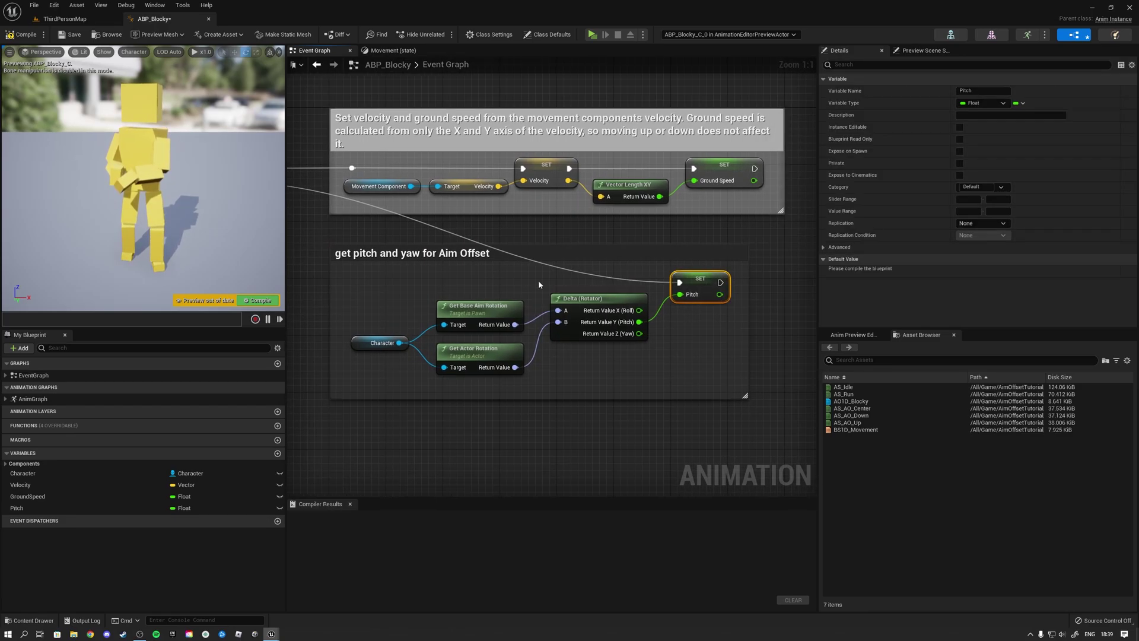
# - Review the character reference setup and the aim and actor rotation nodes that feed the pitch calculation
pyautogui.scroll(-5, 366, 361)
pyautogui.scroll(4, 419, 297)
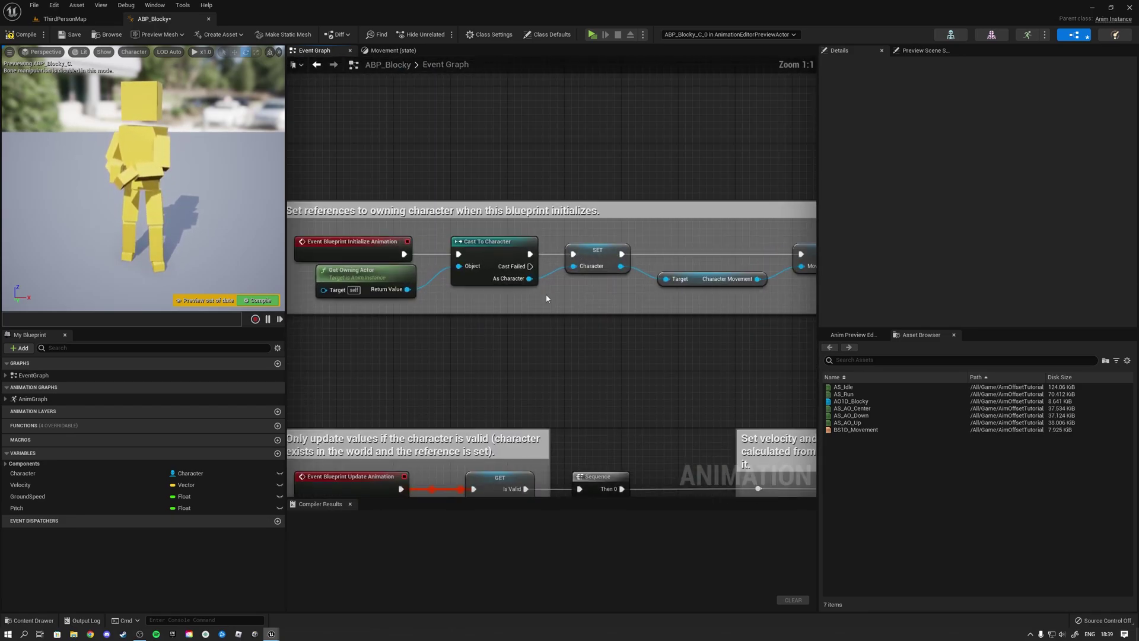
pyautogui.moveTo(641, 402); pyautogui.dragTo(294, 160, button='right')
pyautogui.moveTo(447, 415); pyautogui.dragTo(392, 375, button='right')
pyautogui.click(482, 348)
pyautogui.click(493, 394)
pyautogui.click(595, 408)
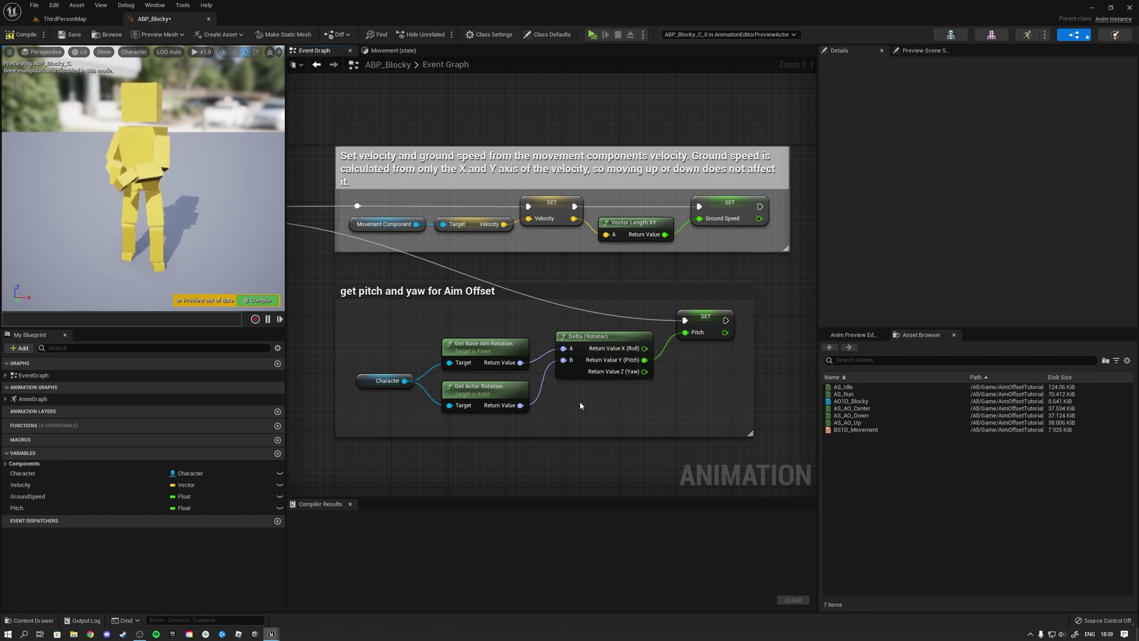
# - Add a separate Delta (Rotator) node below the one in the pitch calculation
pyautogui.rightClick(580, 406)
pyautogui.write('delta ro')
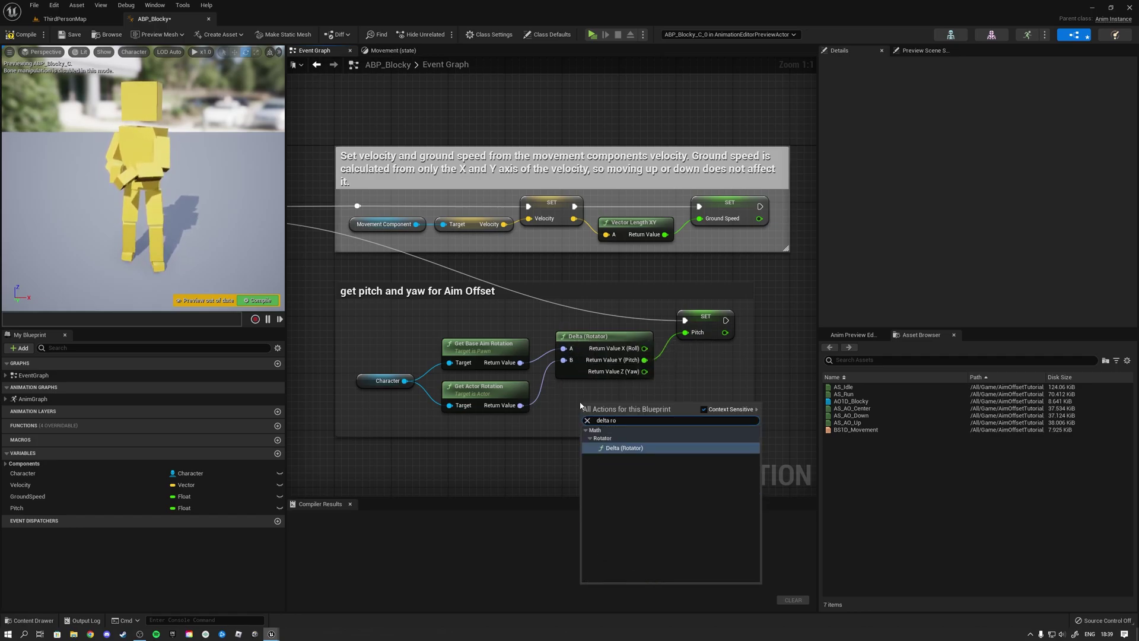
pyautogui.click(622, 448)
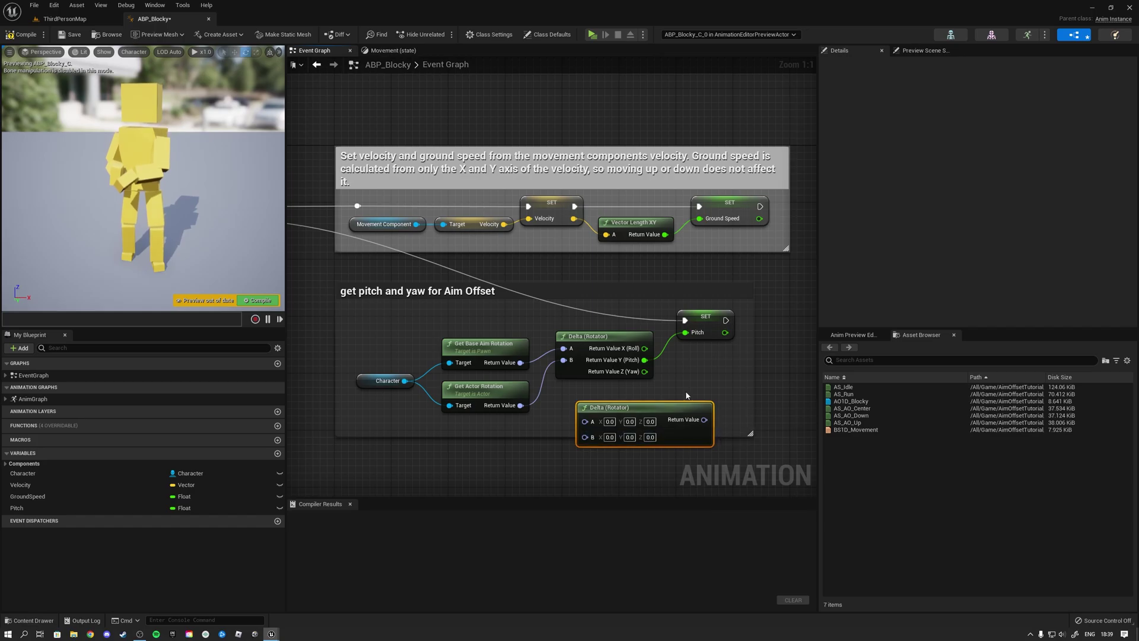
pyautogui.moveTo(646, 429); pyautogui.dragTo(589, 414, button='right')
pyautogui.click(594, 376)
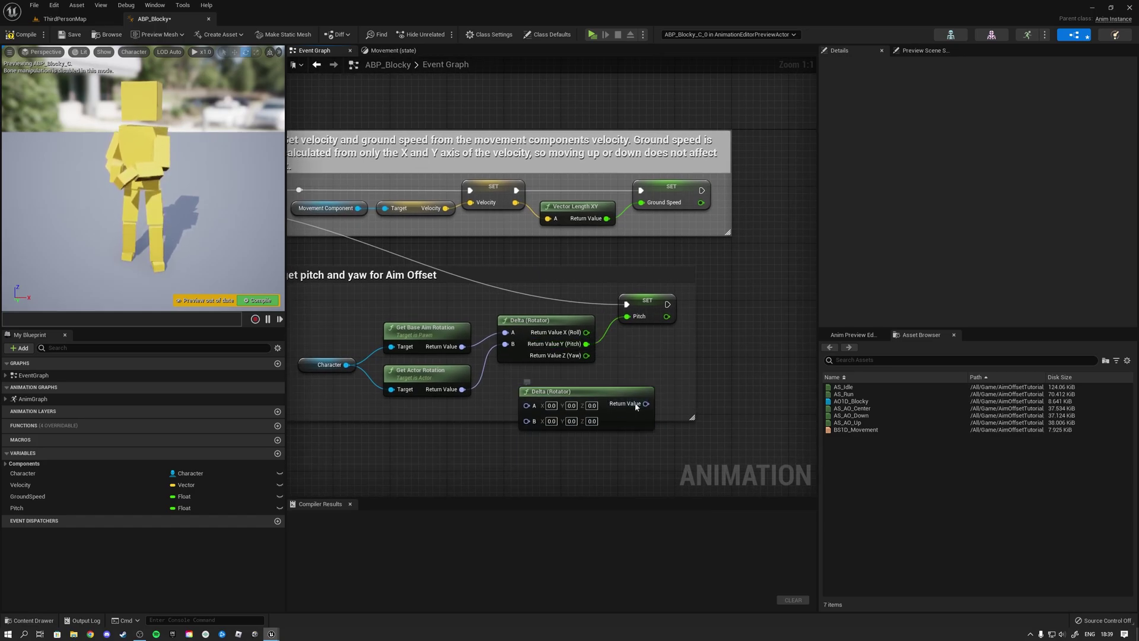
# - Split the return value of the separate Delta (Rotator) node into roll, pitch and yaw pins, and delete that node
pyautogui.rightClick(636, 407)
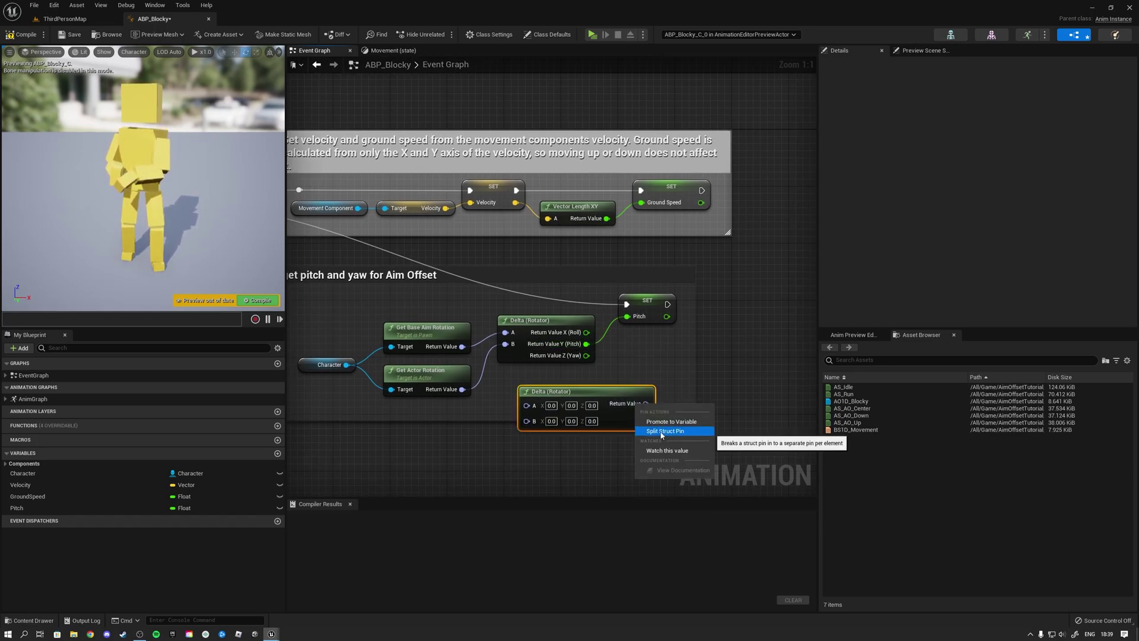
pyautogui.click(662, 433)
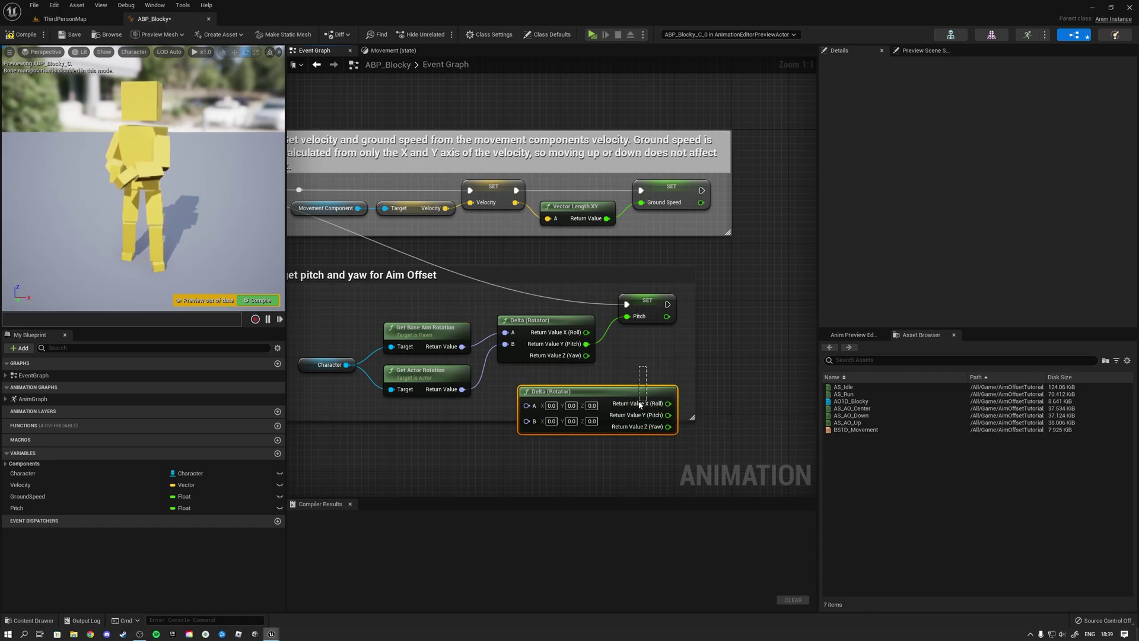
pyautogui.press('Delete')
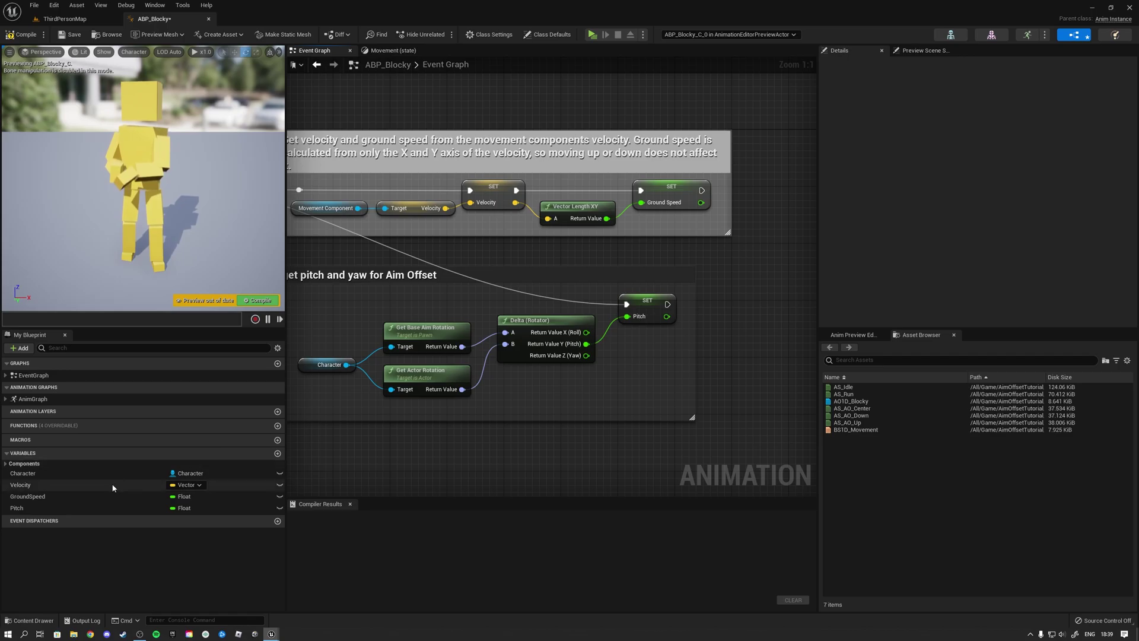
# - Compile the animation blueprint and straighten the execution wire from the Sequence to Set Pitch with an aligned reroute node
pyautogui.click(50, 509)
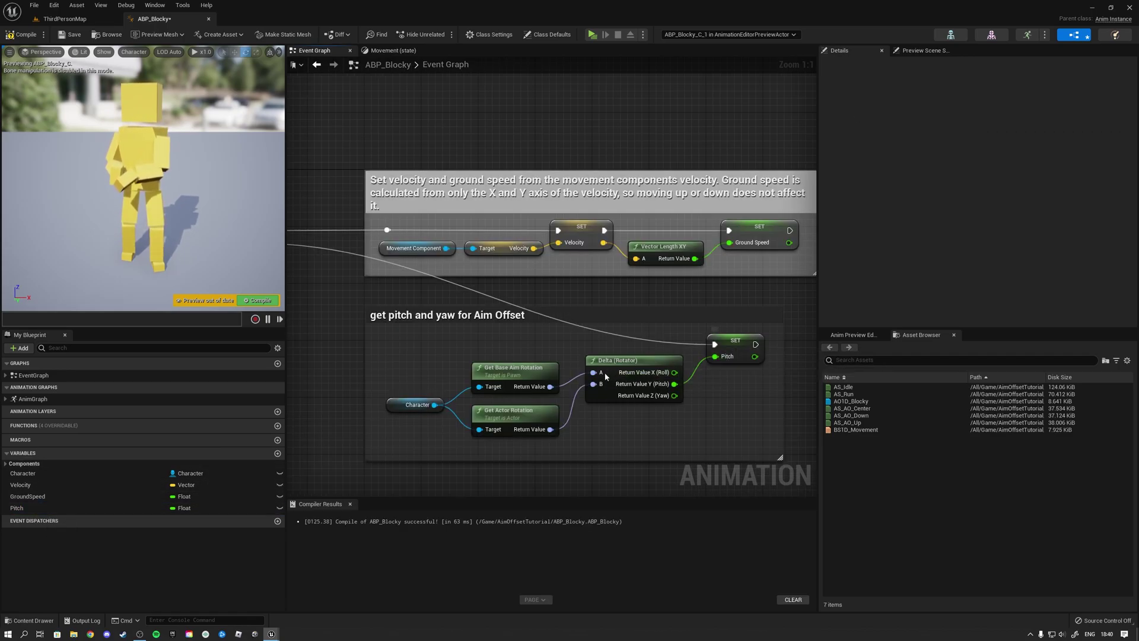
pyautogui.moveTo(606, 375); pyautogui.dragTo(646, 375, button='right')
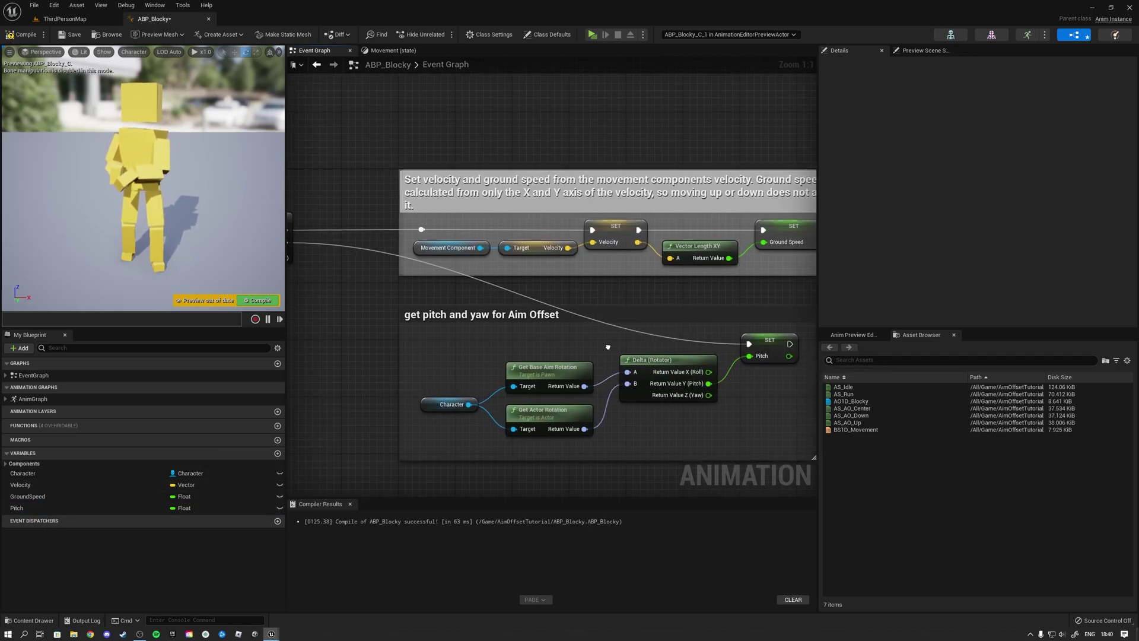
pyautogui.doubleClick(355, 246)
pyautogui.keyDown('shift'); pyautogui.click(777, 344); pyautogui.keyUp('shift')
pyautogui.press('q')
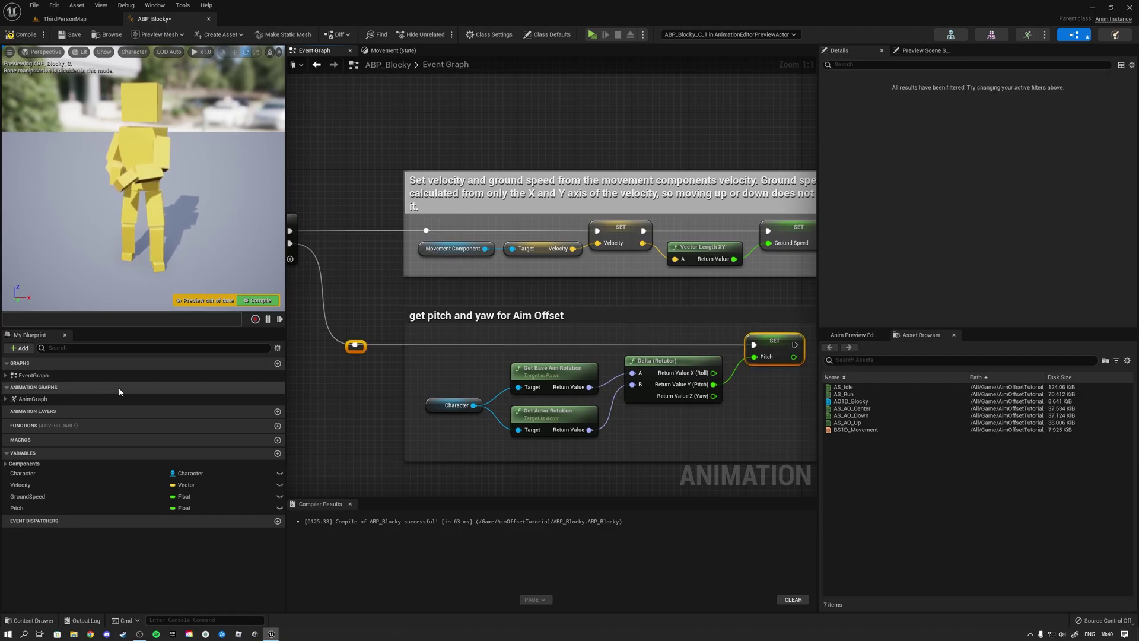
pyautogui.click(672, 436)
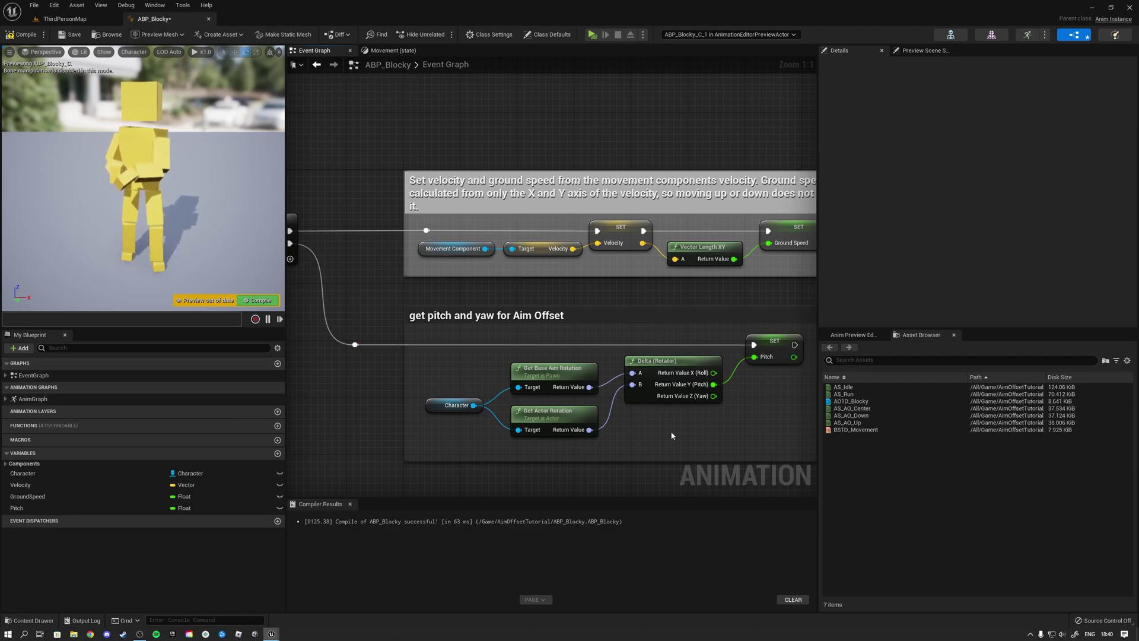
# - Open the AnimGraph and move the state machine farther away from Output Pose to make room between them
pyautogui.click(103, 401)
pyautogui.doubleClick(104, 401)
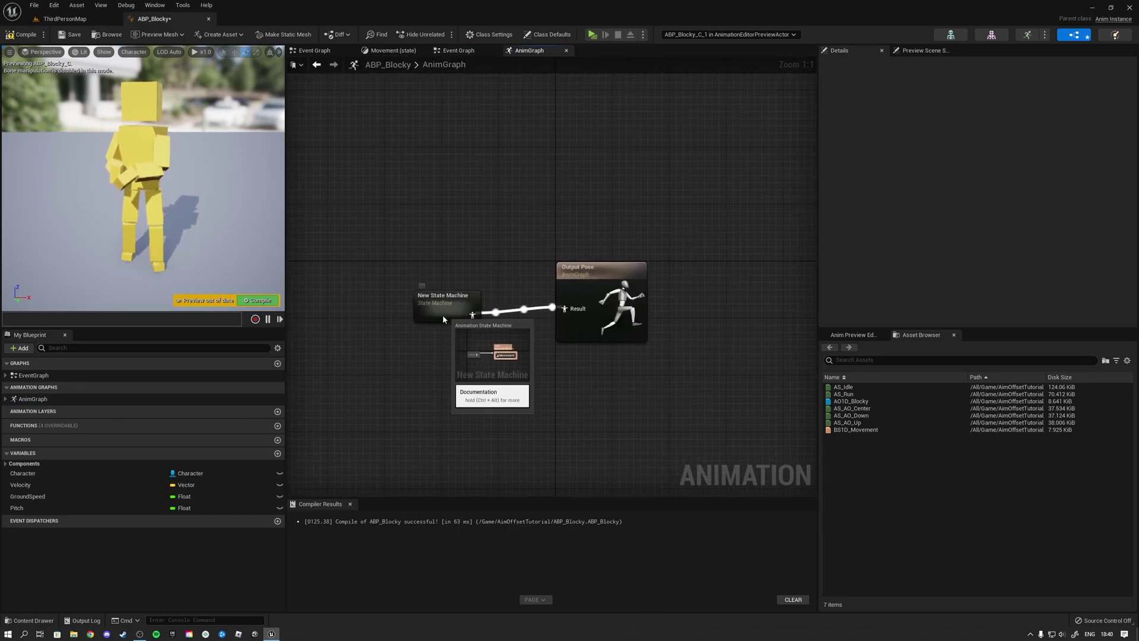
pyautogui.moveTo(446, 319); pyautogui.dragTo(329, 304)
pyautogui.moveTo(450, 336); pyautogui.dragTo(558, 348, button='right')
pyautogui.click(557, 352)
pyautogui.moveTo(457, 313); pyautogui.dragTo(378, 316)
pyautogui.moveTo(565, 286); pyautogui.dragTo(527, 283, button='right')
pyautogui.moveTo(331, 318)
pyautogui.mouseDown()
pyautogui.moveTo(489, 311)
pyautogui.moveTo(326, 319)
pyautogui.mouseUp()
pyautogui.click(785, 413)
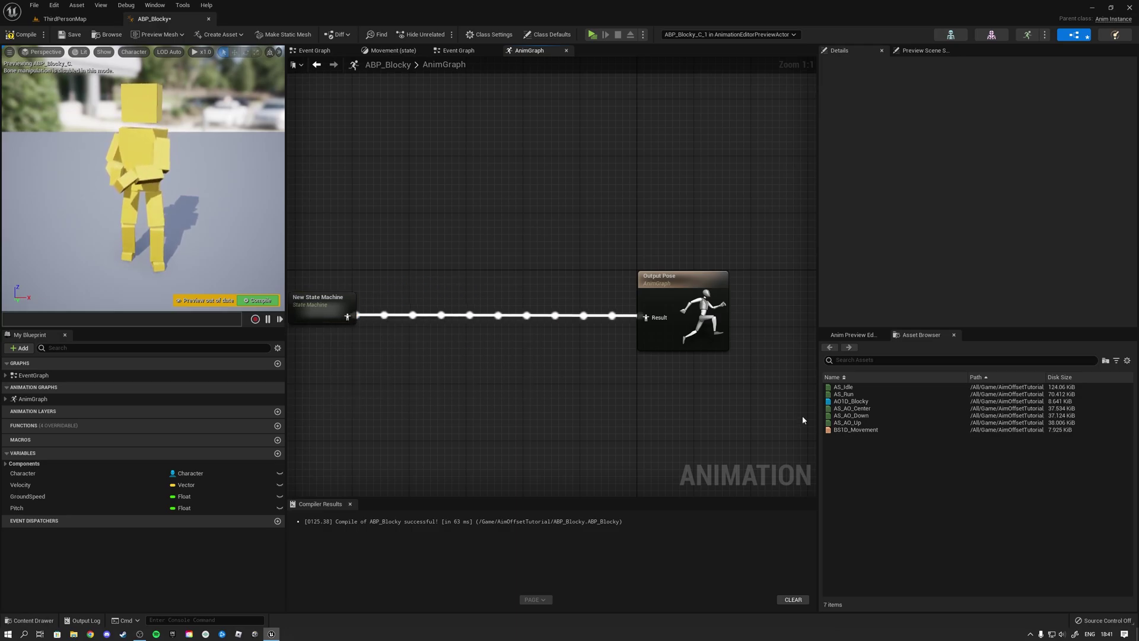
# - Insert the AO1D_Blocky aim offset between the state machine and Output Pose, wiring the state machine into its Base Pose
pyautogui.moveTo(858, 401); pyautogui.dragTo(542, 298)
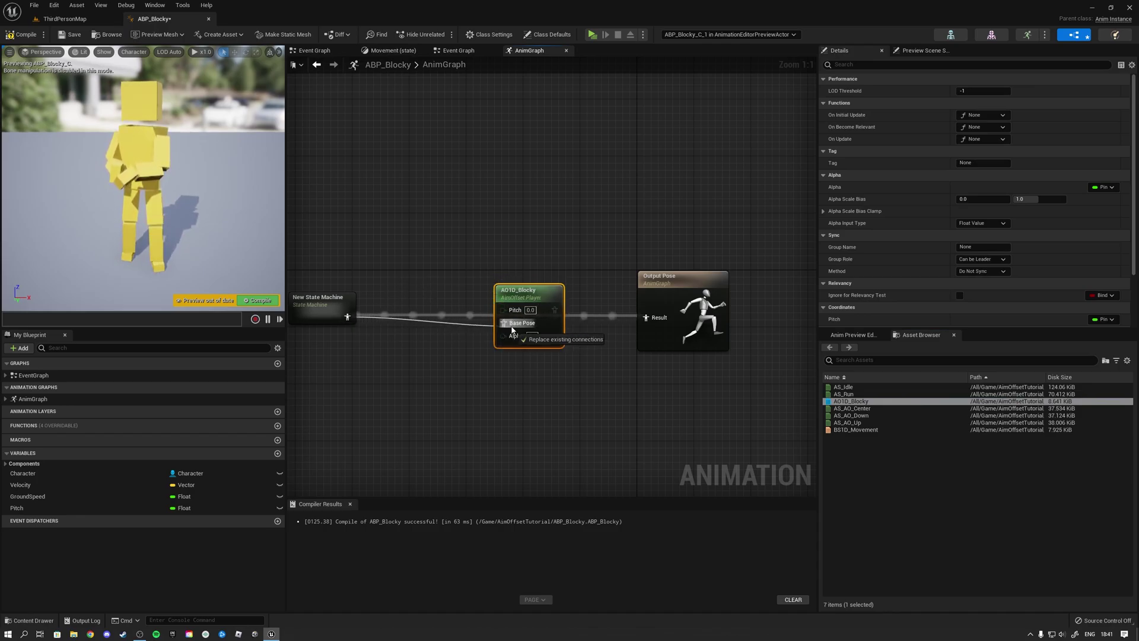
pyautogui.moveTo(322, 314); pyautogui.dragTo(433, 327)
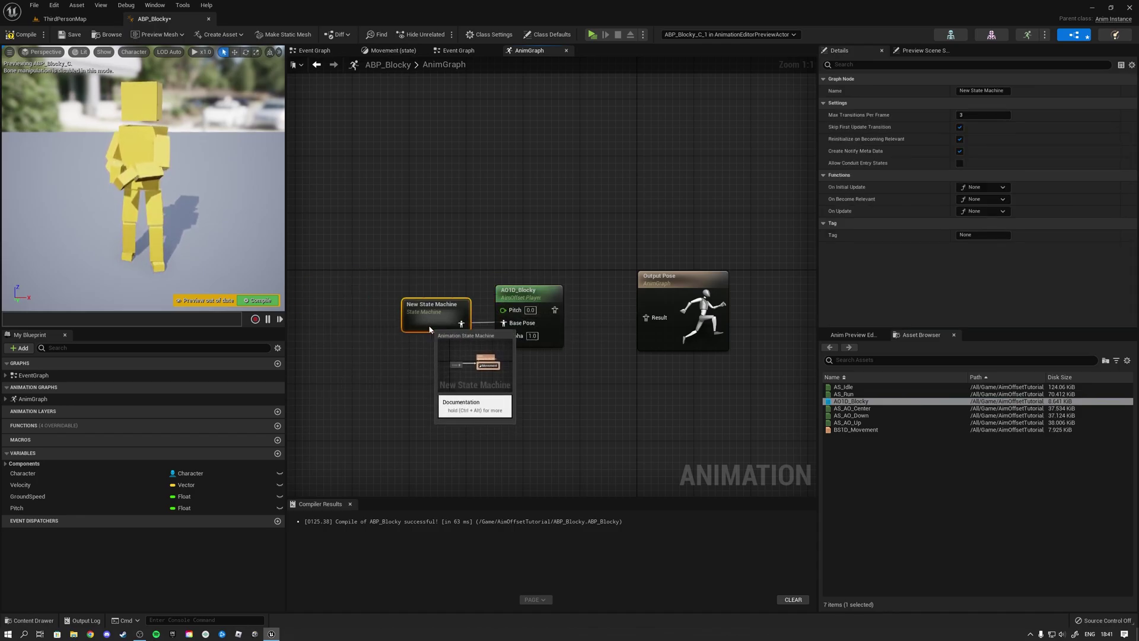
pyautogui.click(484, 268)
pyautogui.moveTo(512, 270); pyautogui.dragTo(465, 265, button='right')
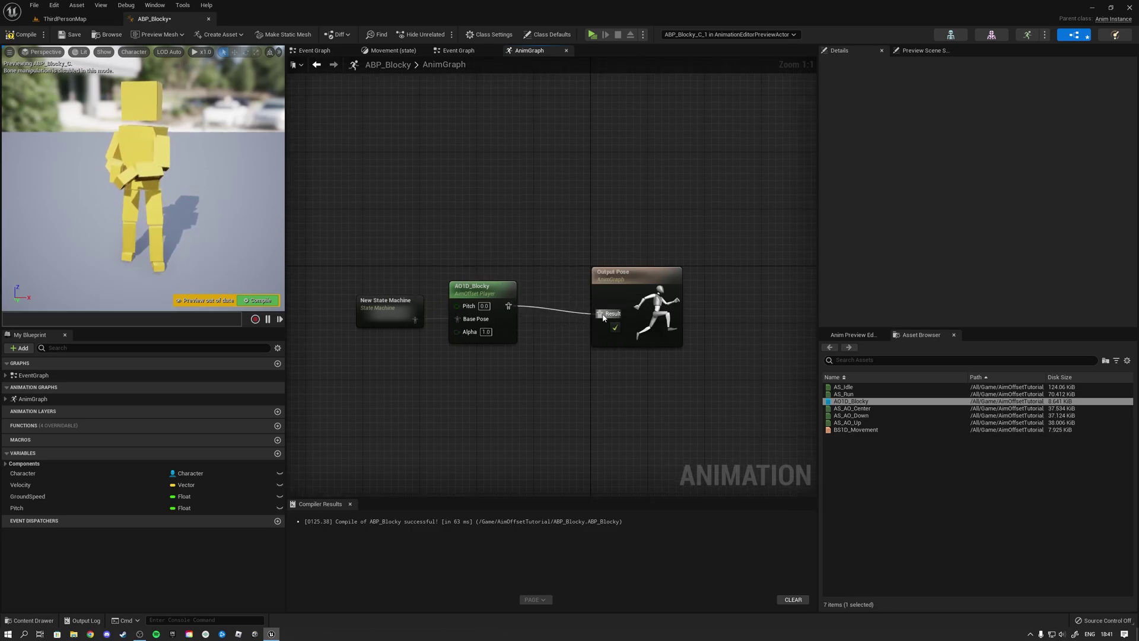
pyautogui.moveTo(547, 359); pyautogui.dragTo(396, 284)
pyautogui.moveTo(476, 290); pyautogui.dragTo(497, 296)
pyautogui.click(541, 273)
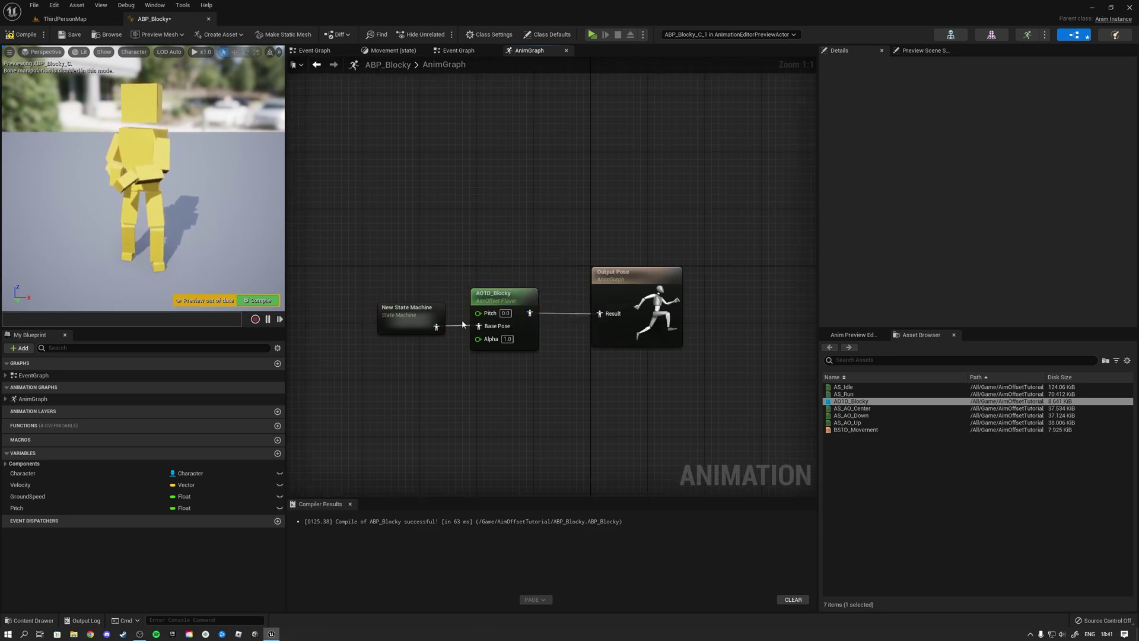
# - Feed a getter of the Pitch variable into the Pitch input of AO1D_Blocky and compile the blueprint
pyautogui.click(23, 508)
pyautogui.keyDown('ctrl'); pyautogui.moveTo(24, 508); pyautogui.dragTo(503, 249); pyautogui.keyUp('ctrl')
pyautogui.moveTo(483, 316); pyautogui.dragTo(483, 314)
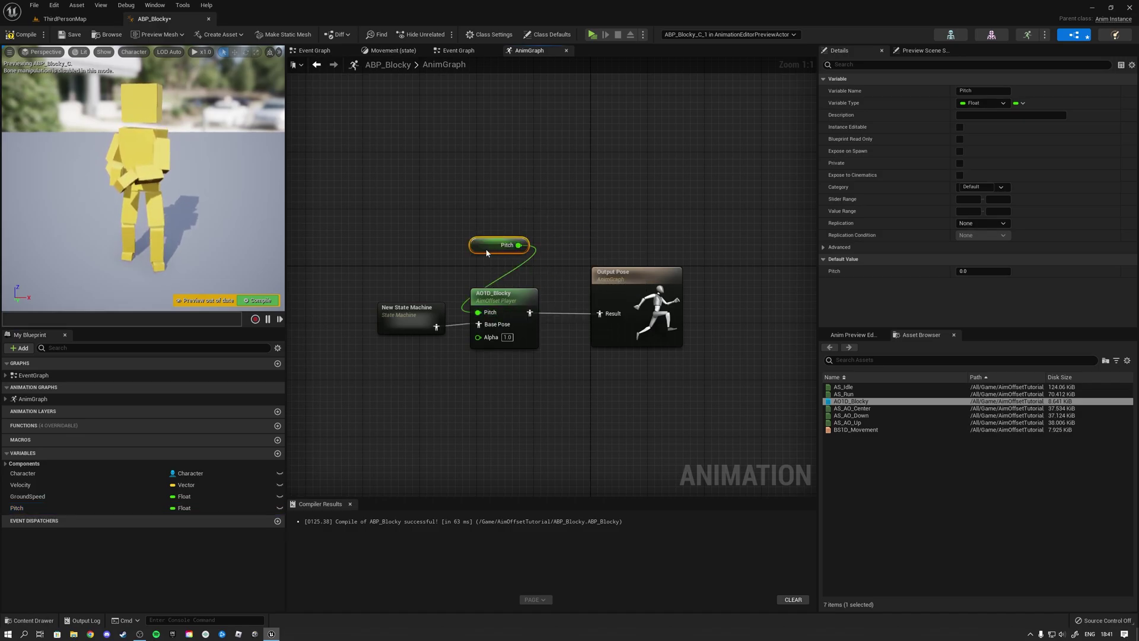
pyautogui.click(482, 236)
pyautogui.click(10, 35)
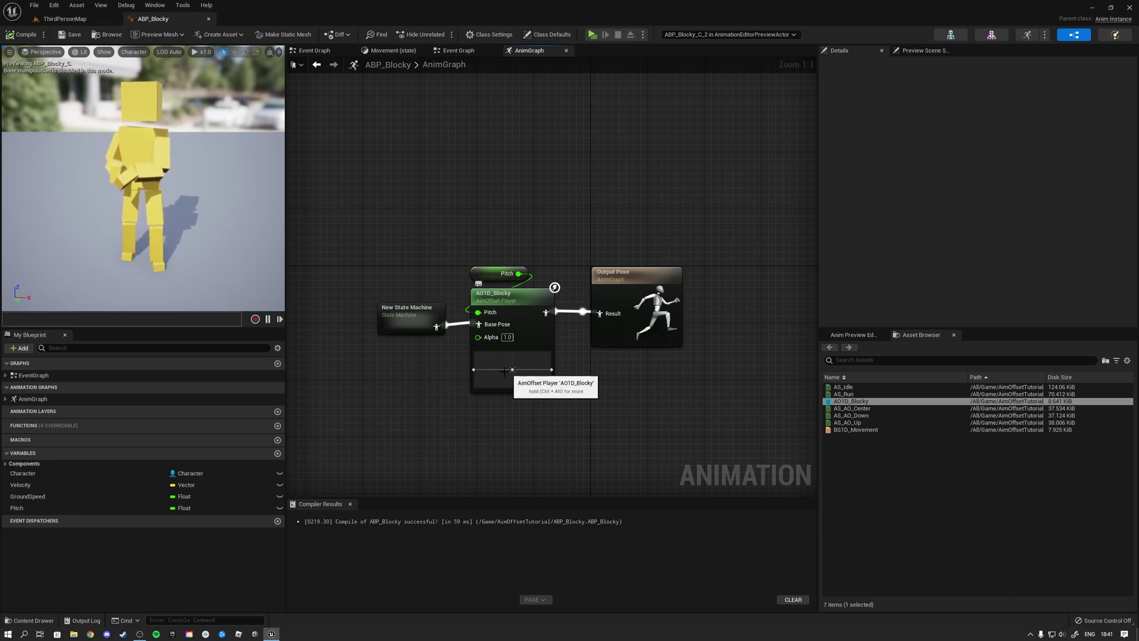
# - Play ThirdPersonMap and test how the character aims up and down while standing and running in different directions
pyautogui.click(101, 20)
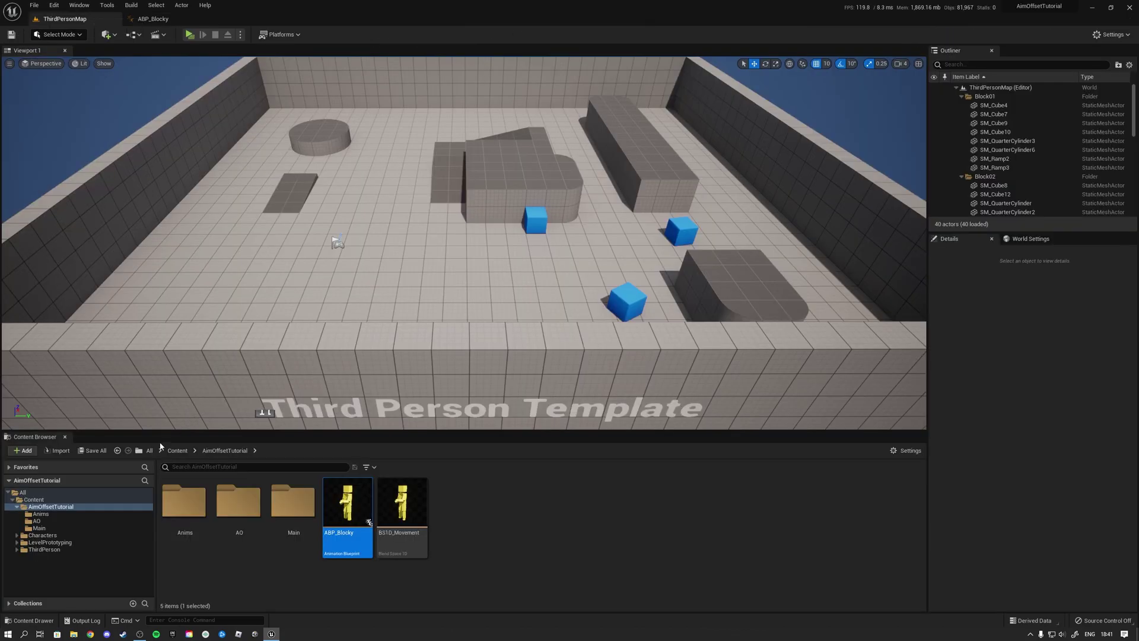
pyautogui.click(190, 36)
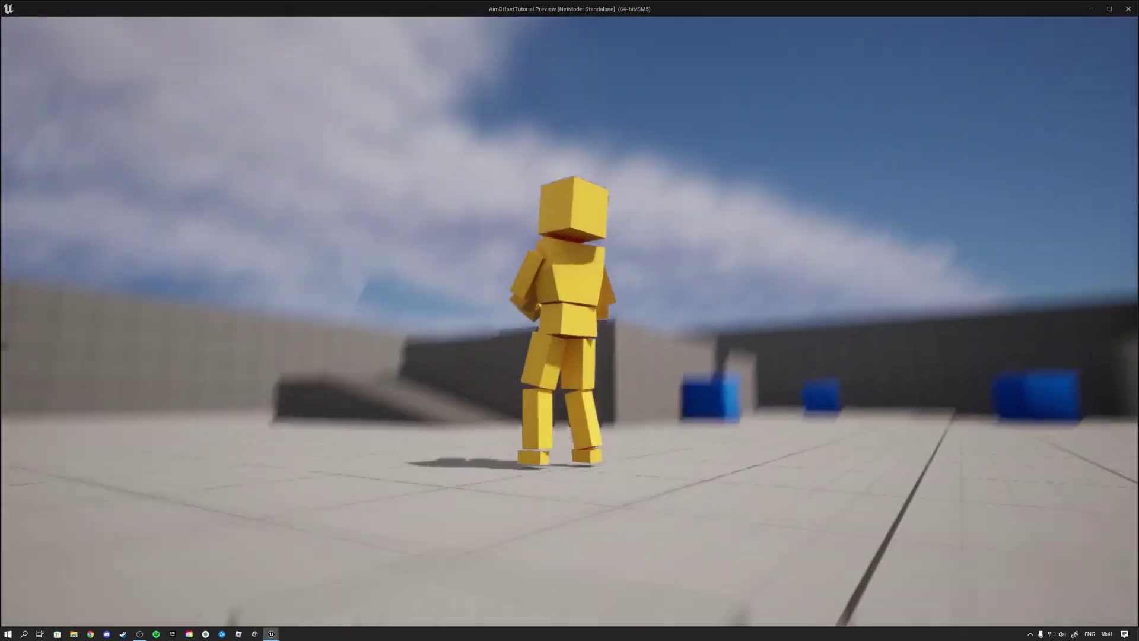
pyautogui.press('w')
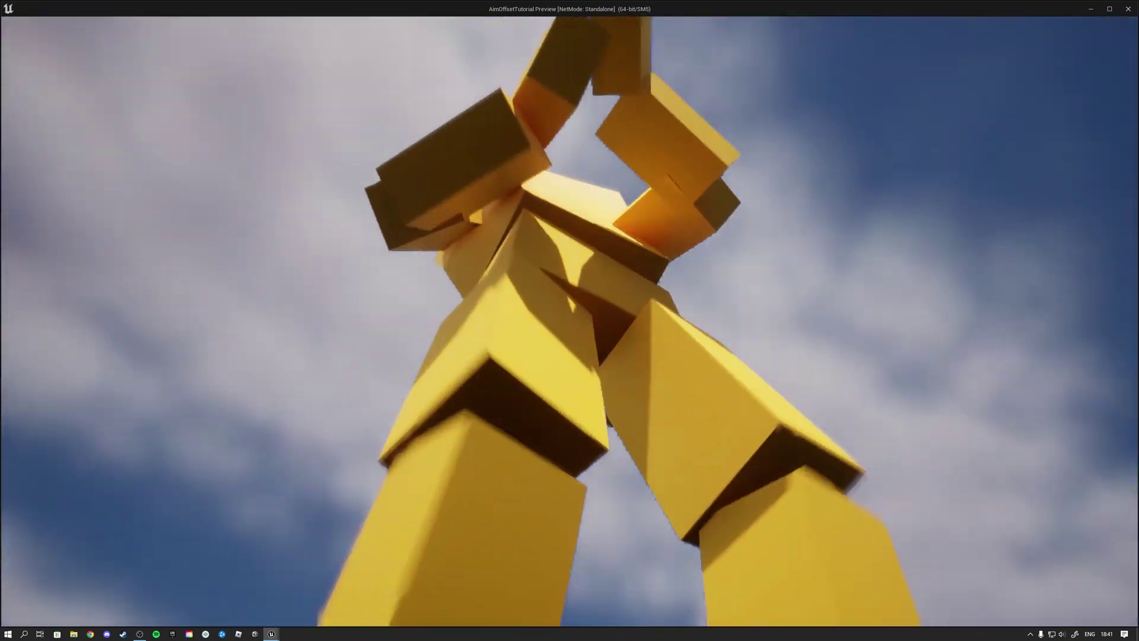
pyautogui.press('d')
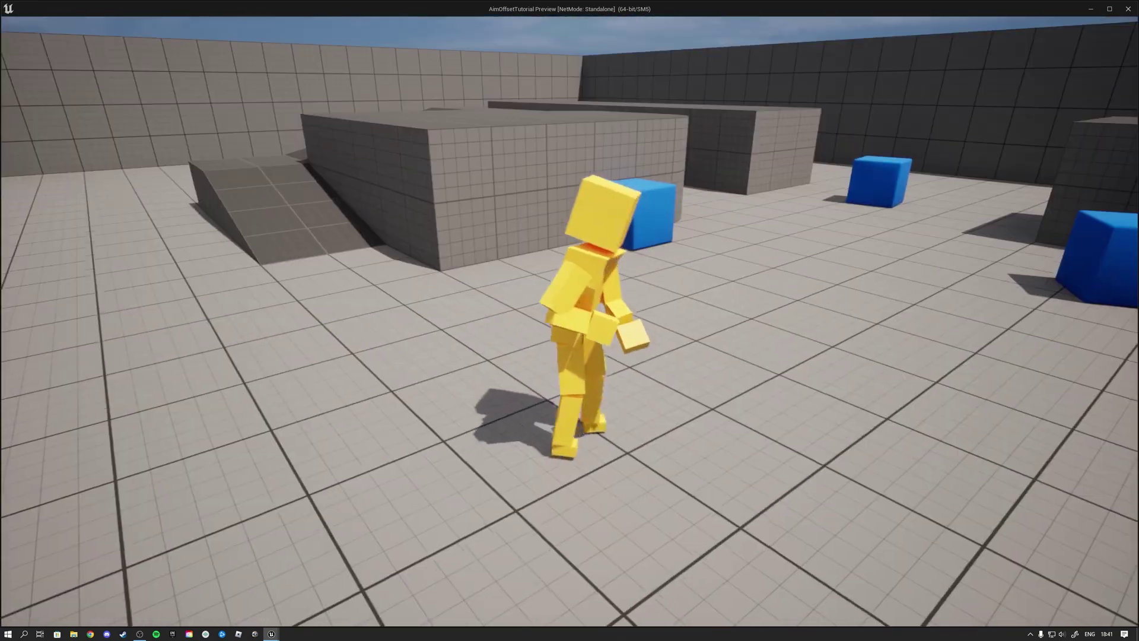
pyautogui.press('a')
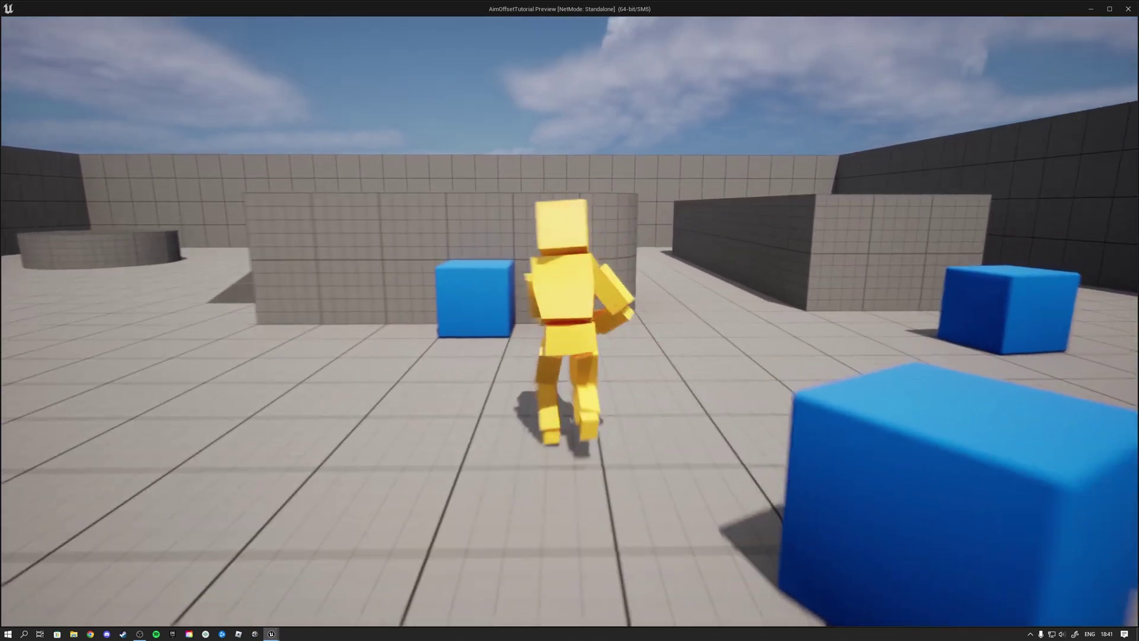
pyautogui.press('d')
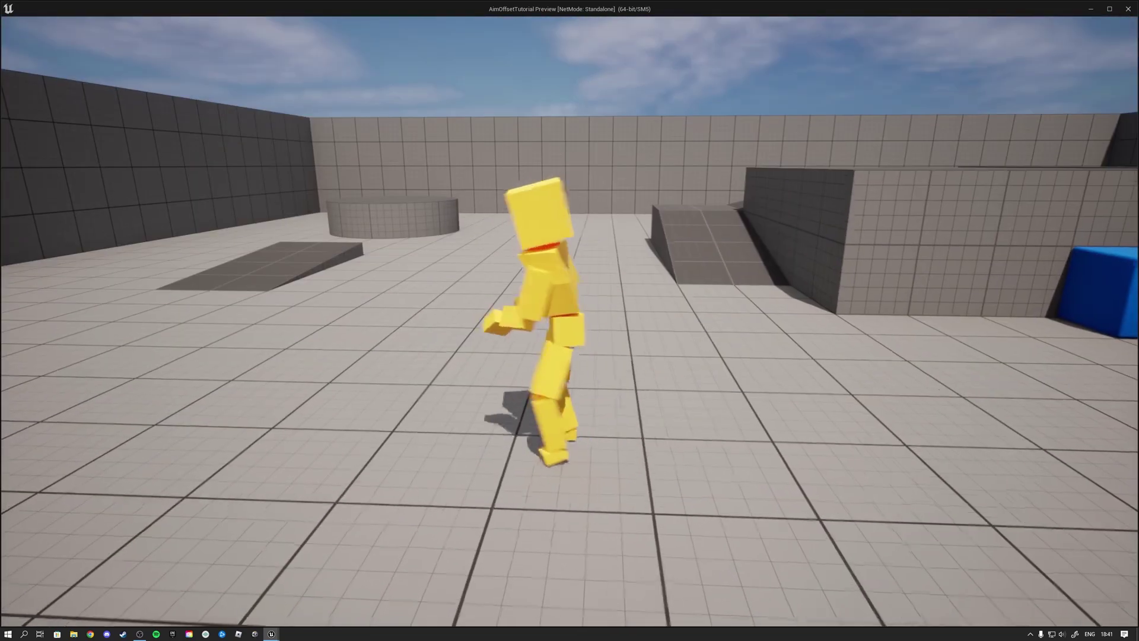
pyautogui.press('Escape')
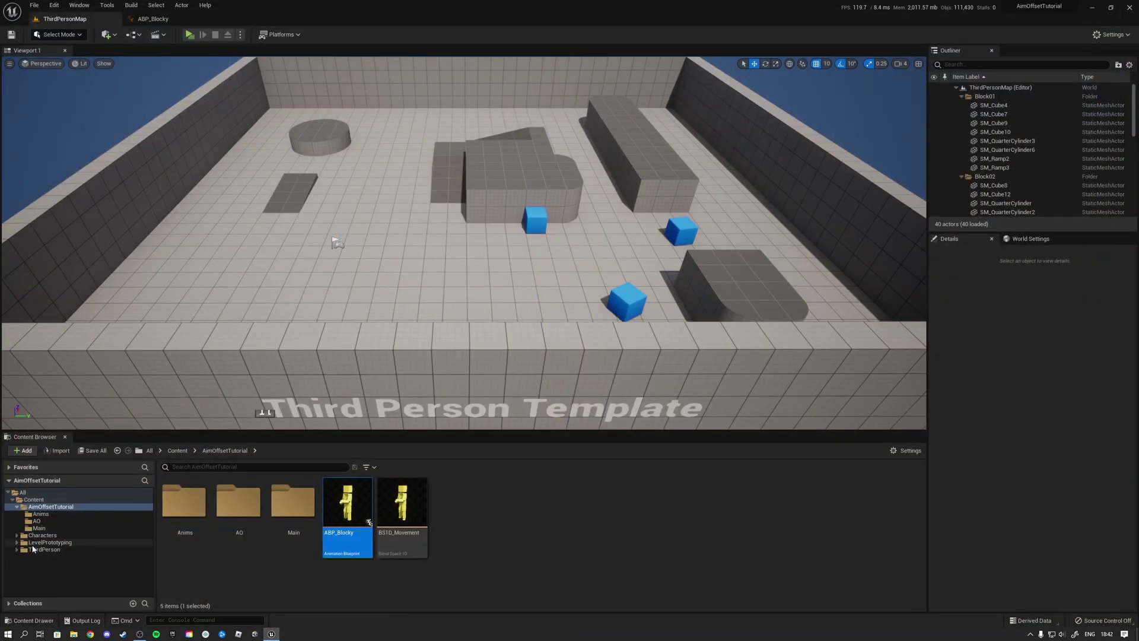
# - In BP_ThirdPersonCharacter's Character Movement, set the Z rotation rate to -1, enable Use Controller Desired Rotation and disable Orient Rotation to Movement
pyautogui.click(38, 550)
pyautogui.doubleClick(191, 515)
pyautogui.doubleClick(191, 515)
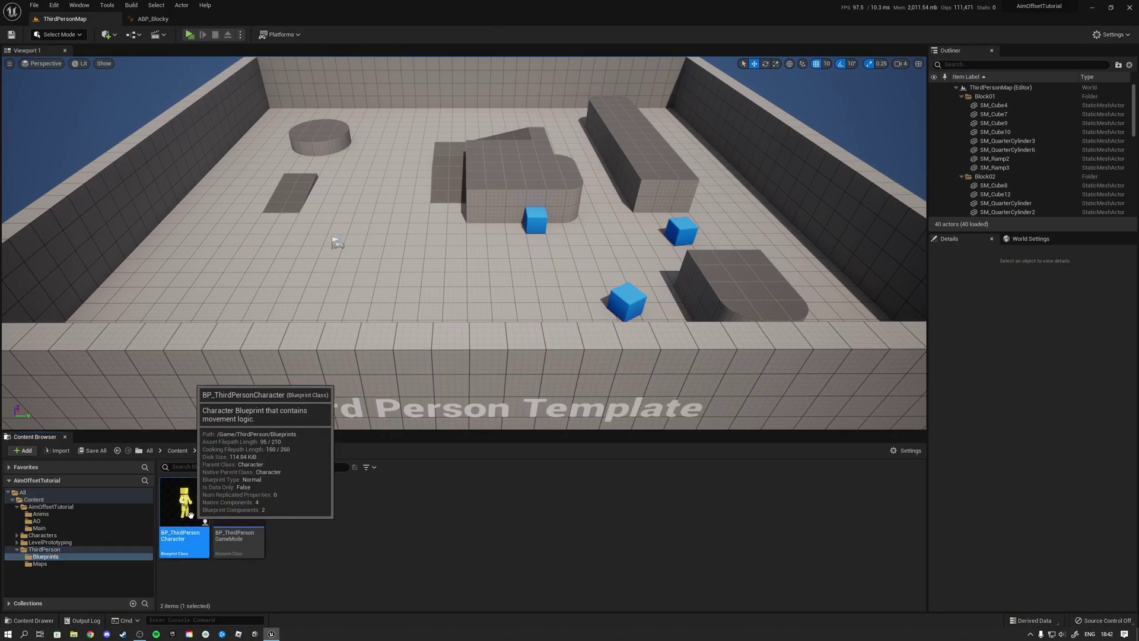
pyautogui.click(78, 147)
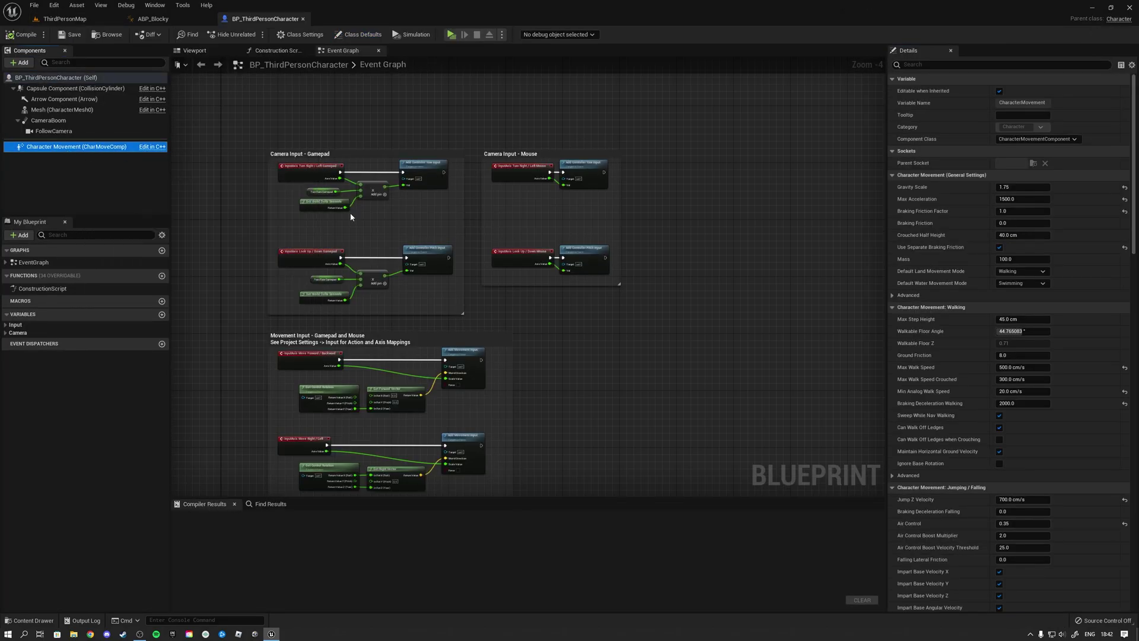
pyautogui.scroll(-10, 1137, 206)
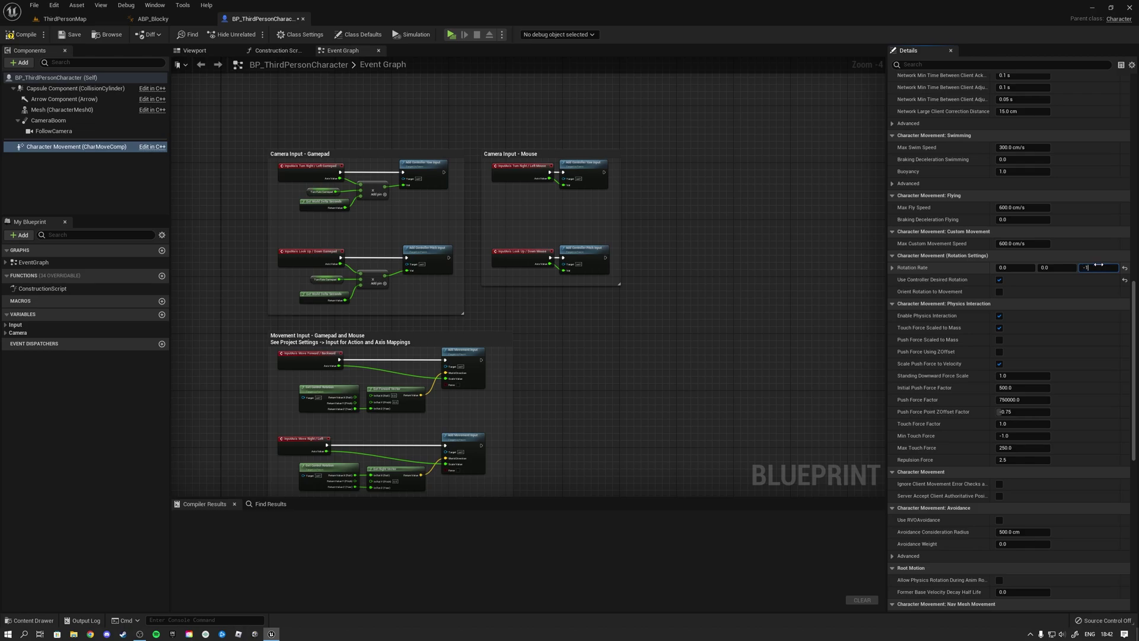
# - Play the level and test the character's turning and aiming with the controller rotation while moving forward, backward and sideways
pyautogui.click(451, 35)
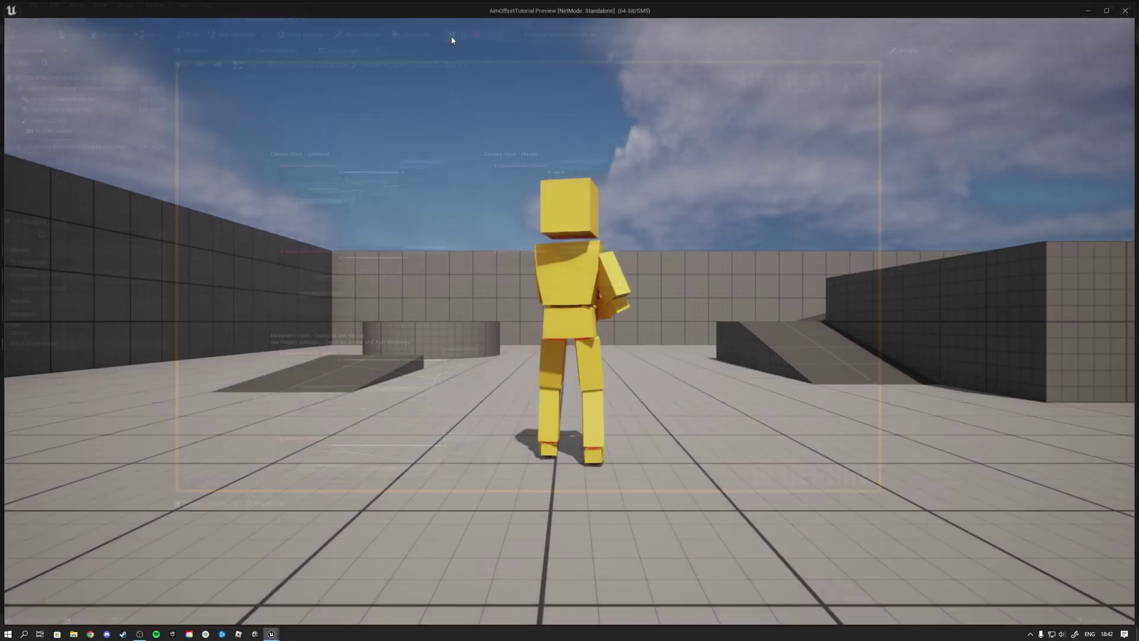
pyautogui.press('w')
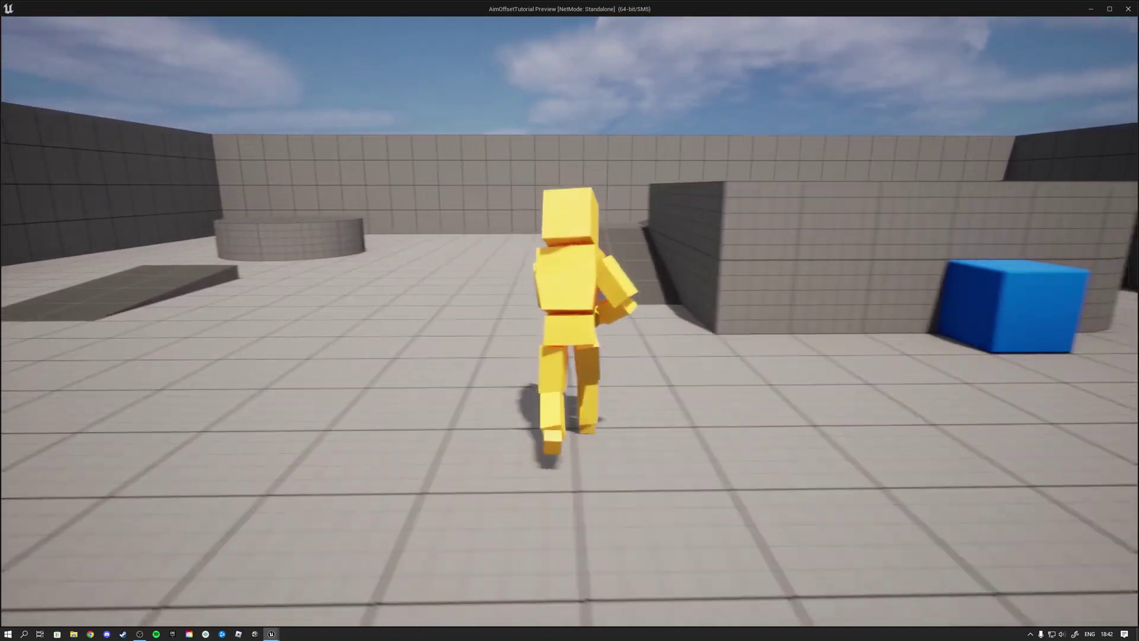
pyautogui.press('s')
pyautogui.press('a')
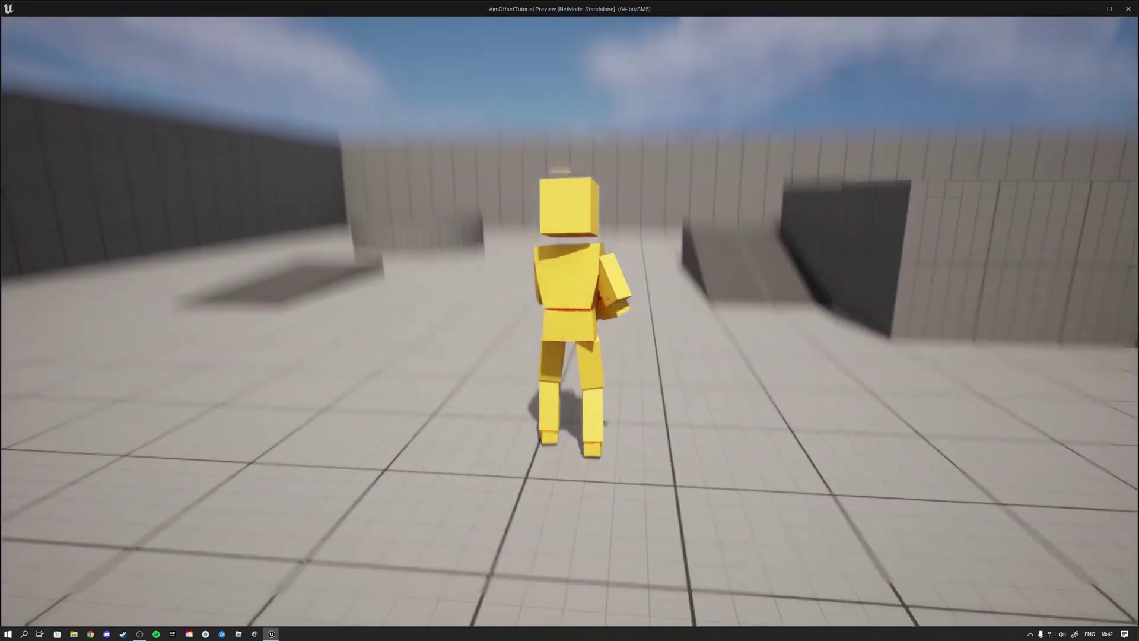
pyautogui.press('Escape')
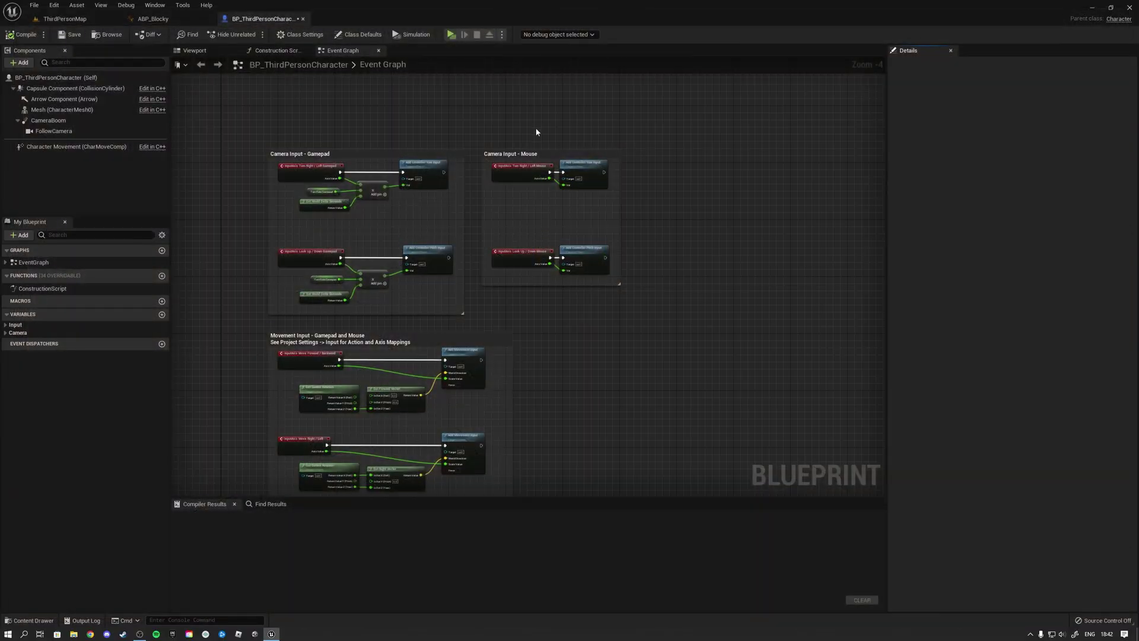
# - Set the play net mode to run a server with a client, start the session and arrange both preview windows side by side
pyautogui.click(502, 35)
pyautogui.moveTo(589, 221)
pyautogui.click(659, 230)
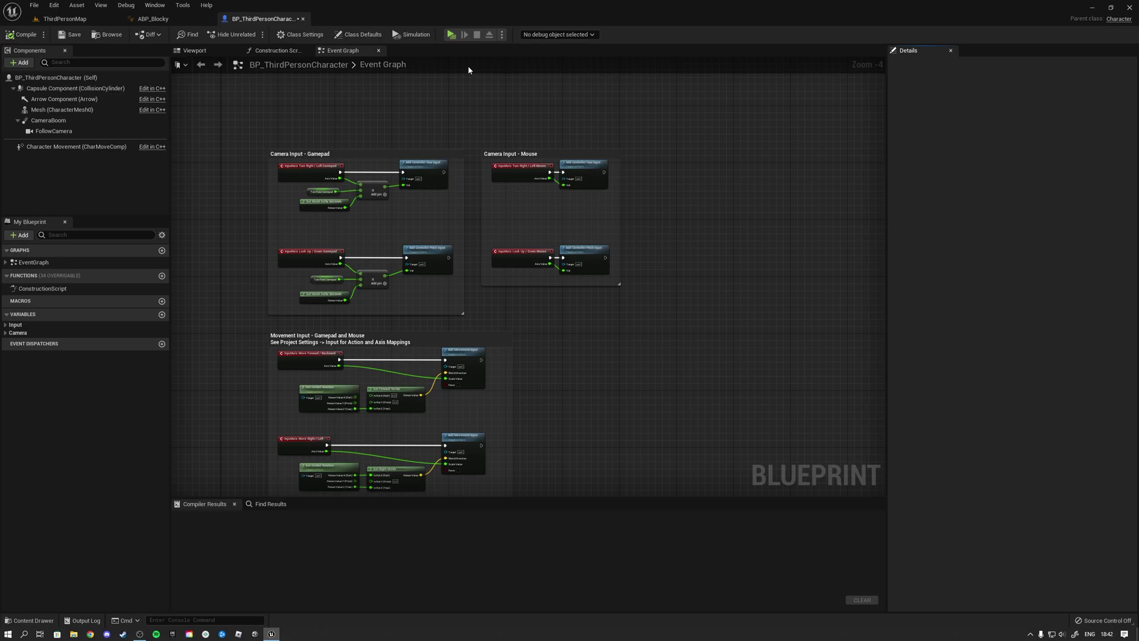
pyautogui.click(453, 35)
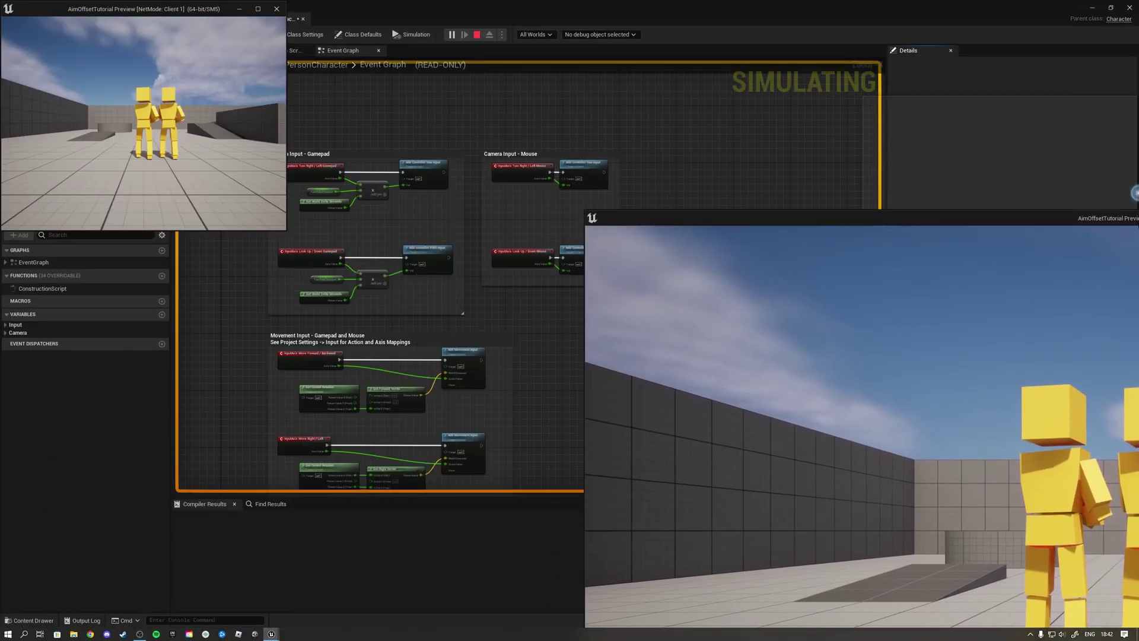
pyautogui.moveTo(1136, 192); pyautogui.dragTo(1138, 193)
# - Move and aim the client's character to check how its aim offset replicates to the server window
pyautogui.click(211, 191)
pyautogui.click(211, 191)
pyautogui.press('w')
pyautogui.press('a')
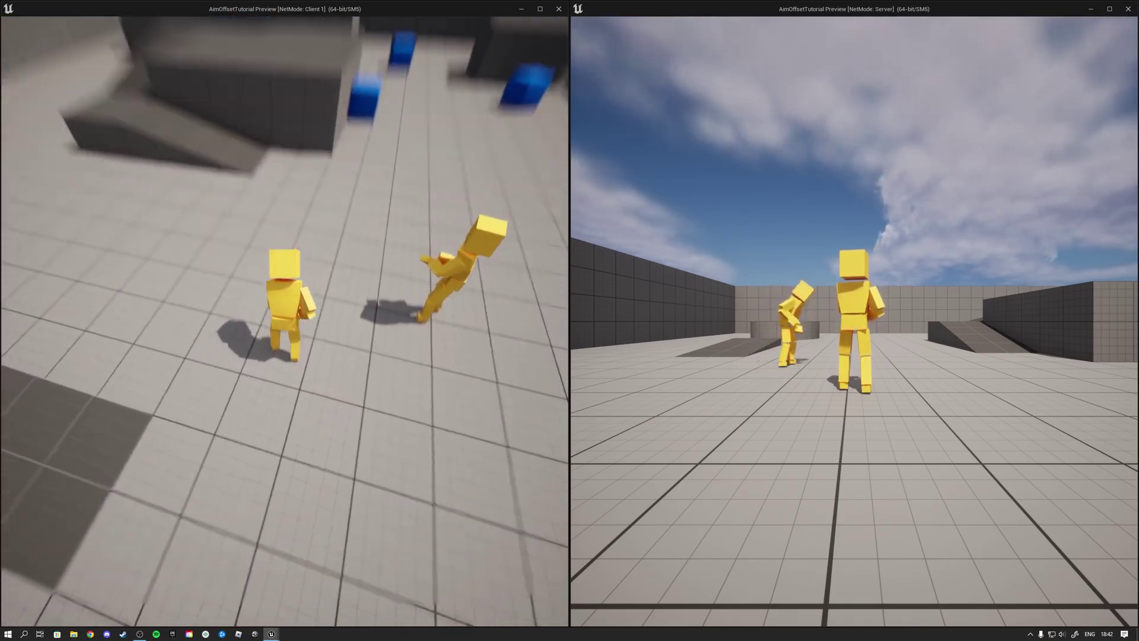
# - Switch to the server window and move and aim its character to check the aim offset as seen by the client
pyautogui.press('super')
pyautogui.click(894, 228)
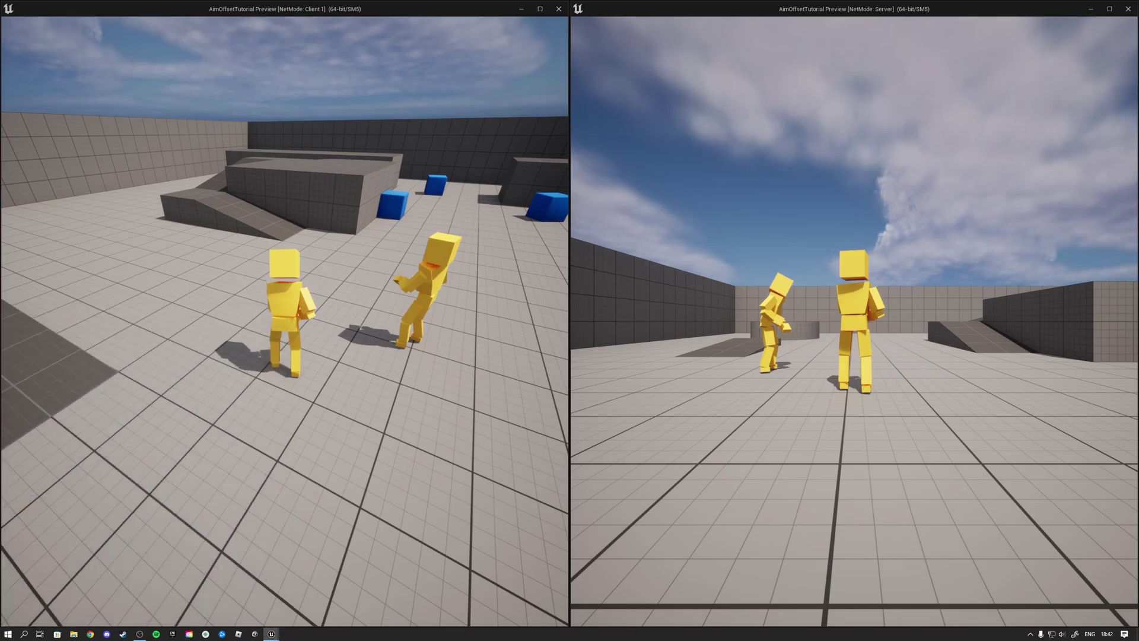
pyautogui.click(894, 228)
pyautogui.press('d')
pyautogui.press('w')
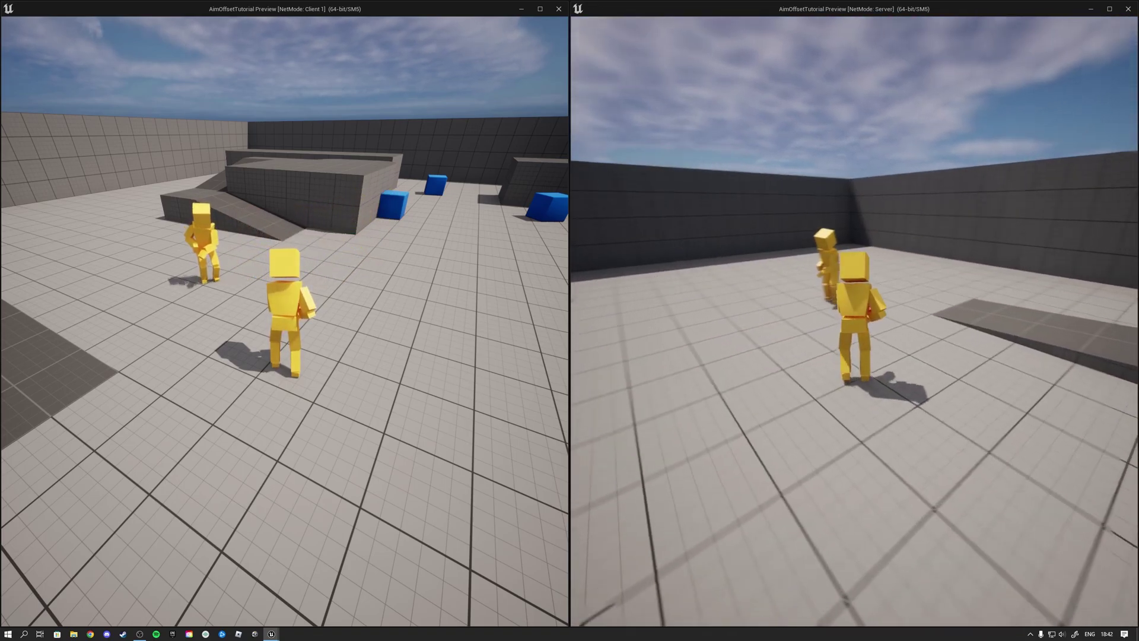
pyautogui.press('a')
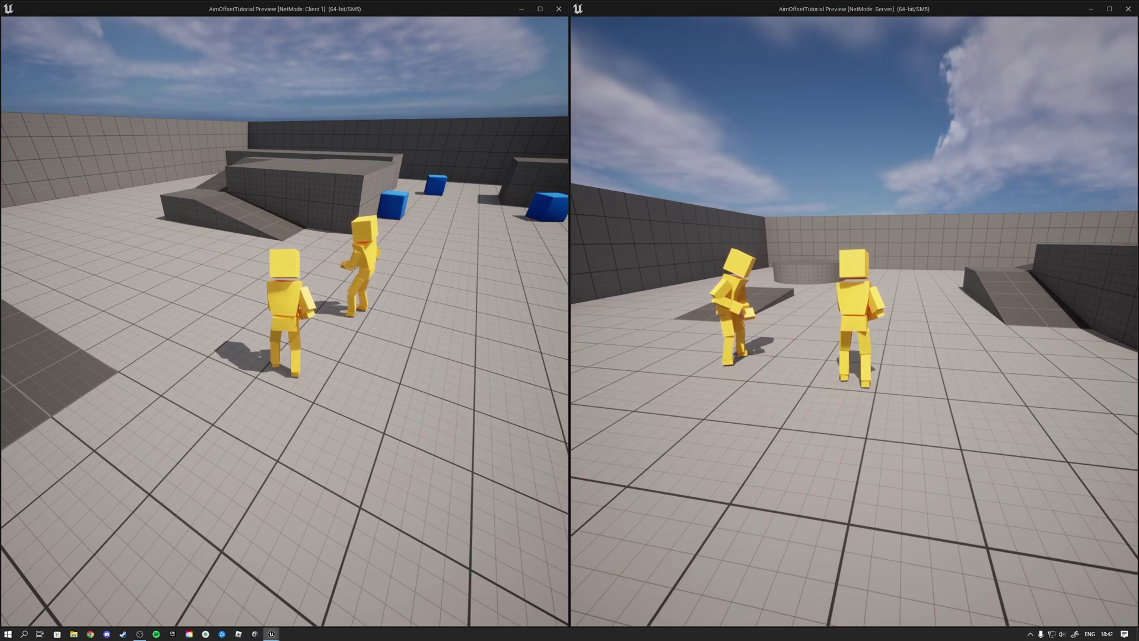
pyautogui.press('s')
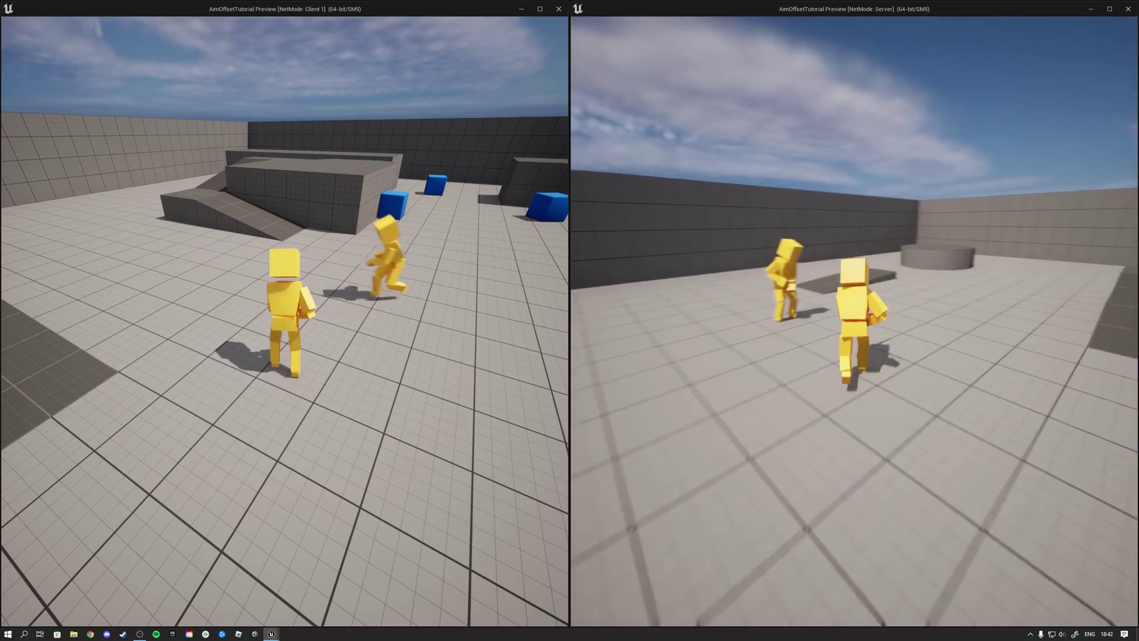